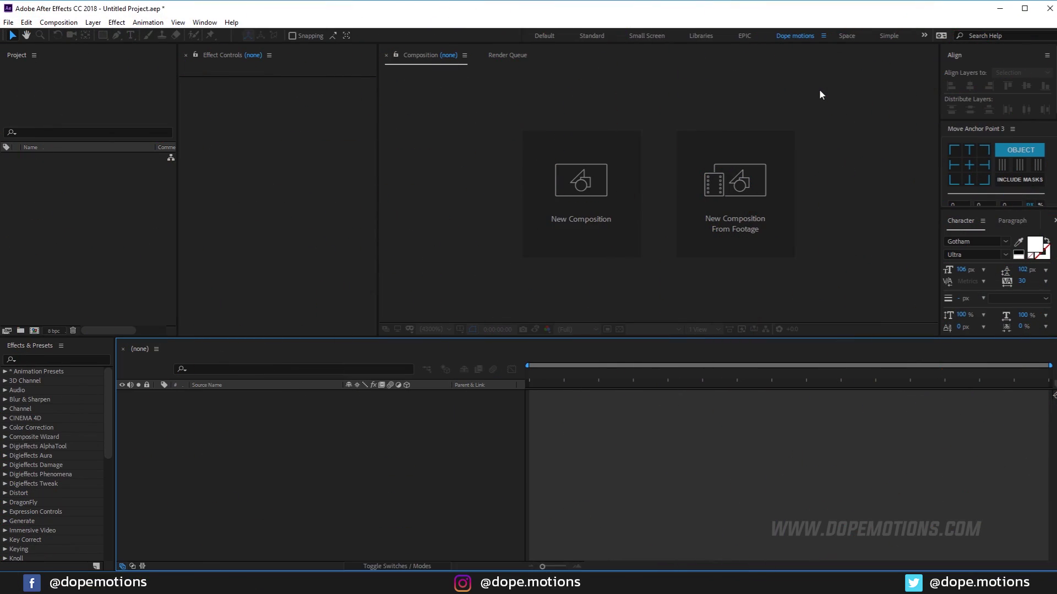
- Create a new 1920×1080 composition named Main with a 60 fps frame rate
left_click(85, 223)
left_click(34, 331)
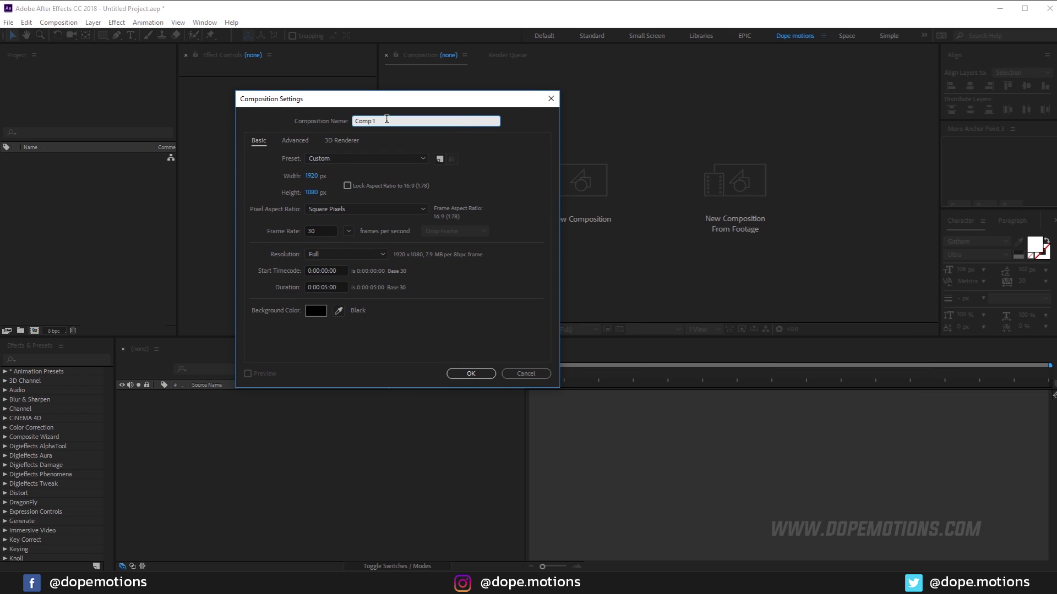
type("Main")
left_click(350, 232)
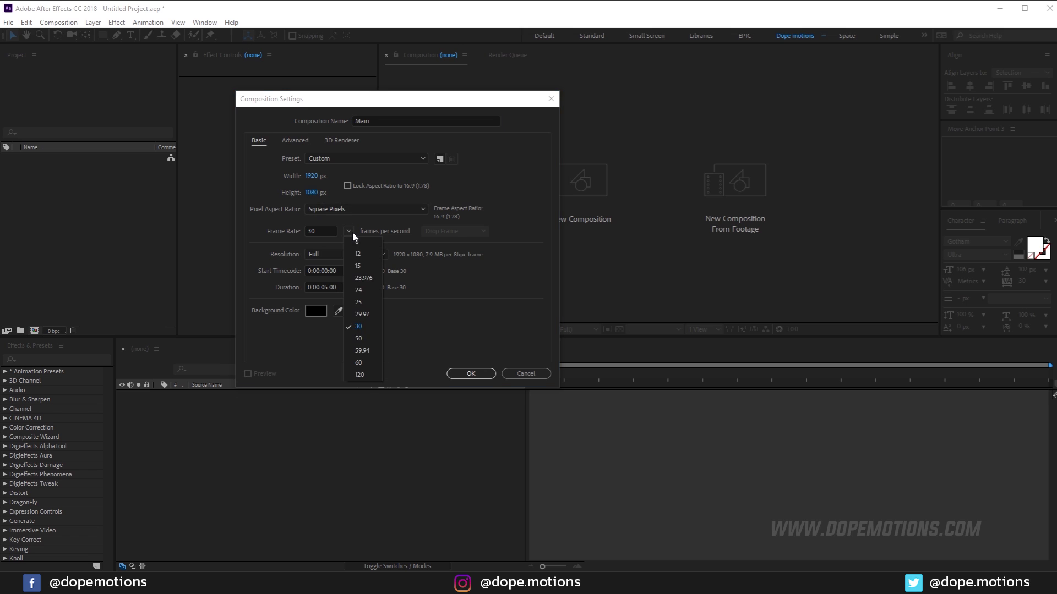
left_click(361, 364)
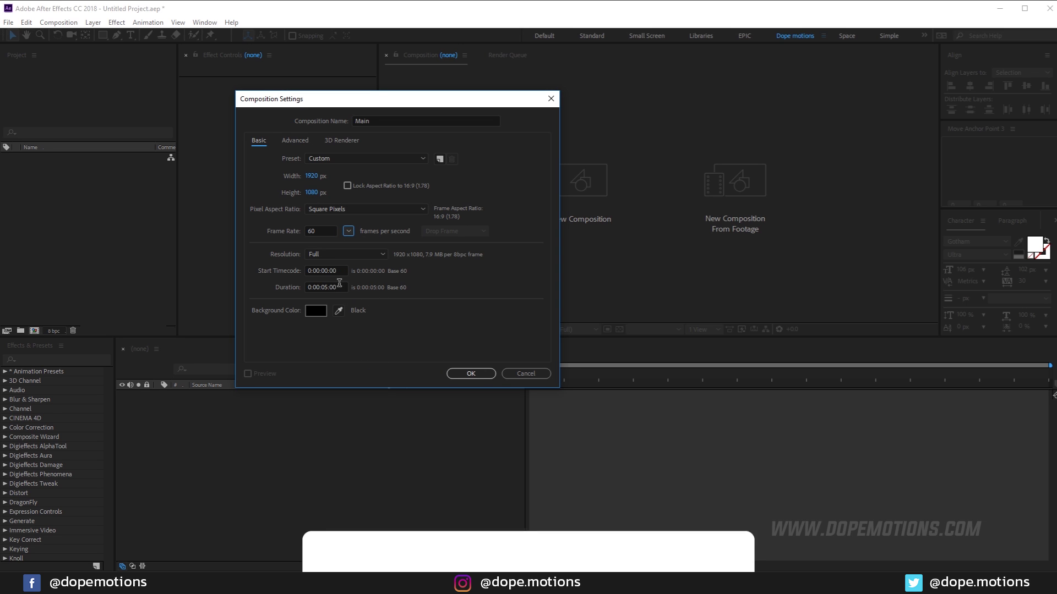
left_click(471, 373)
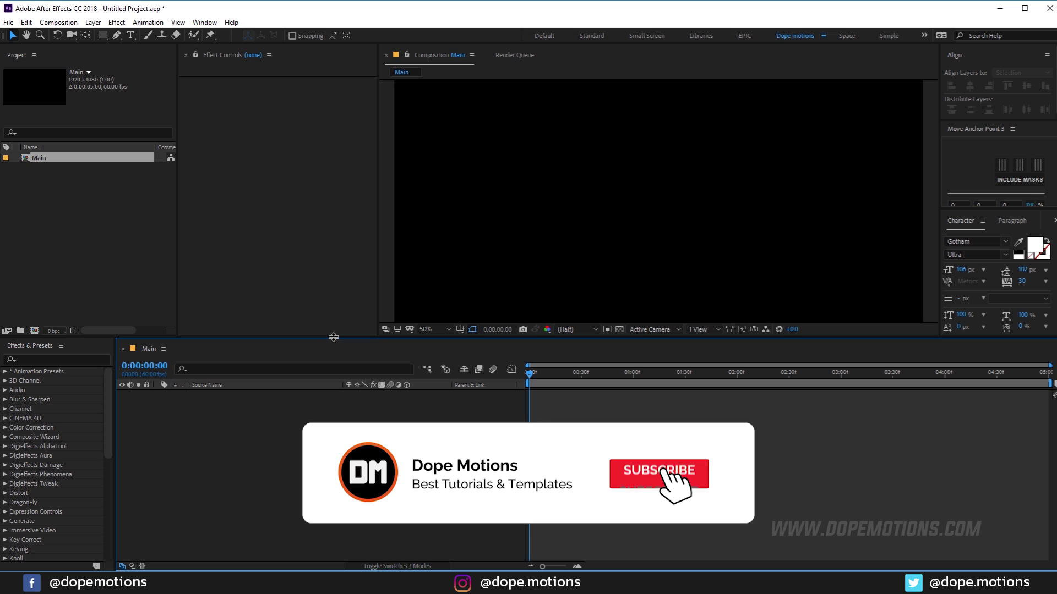
- Enlarge the viewer and add a text layer reading 'DESIGN.'
left_click_drag(332, 339, 332, 399)
left_click(130, 34)
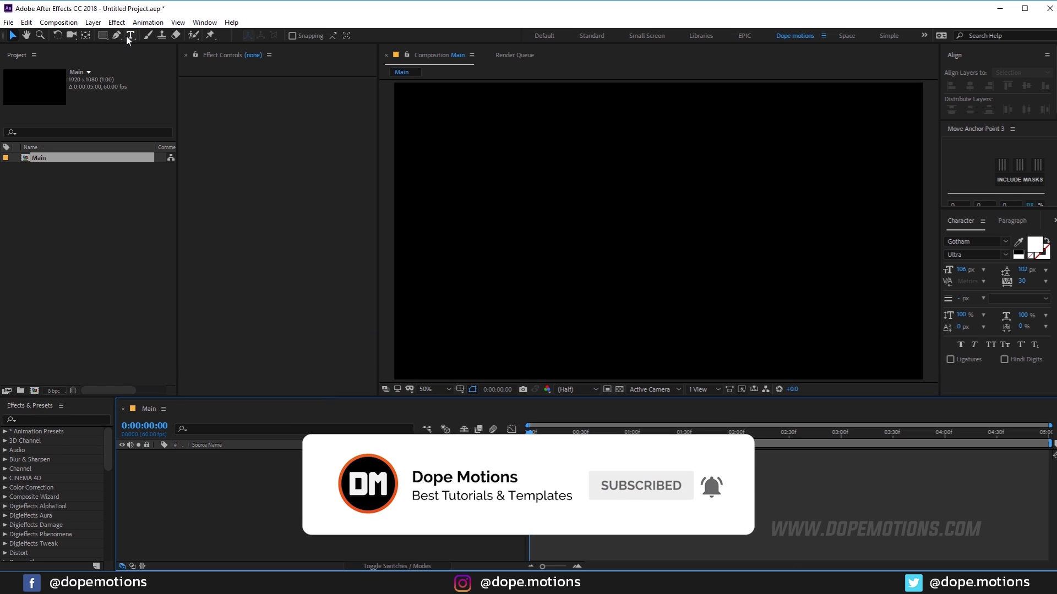
left_click(565, 242)
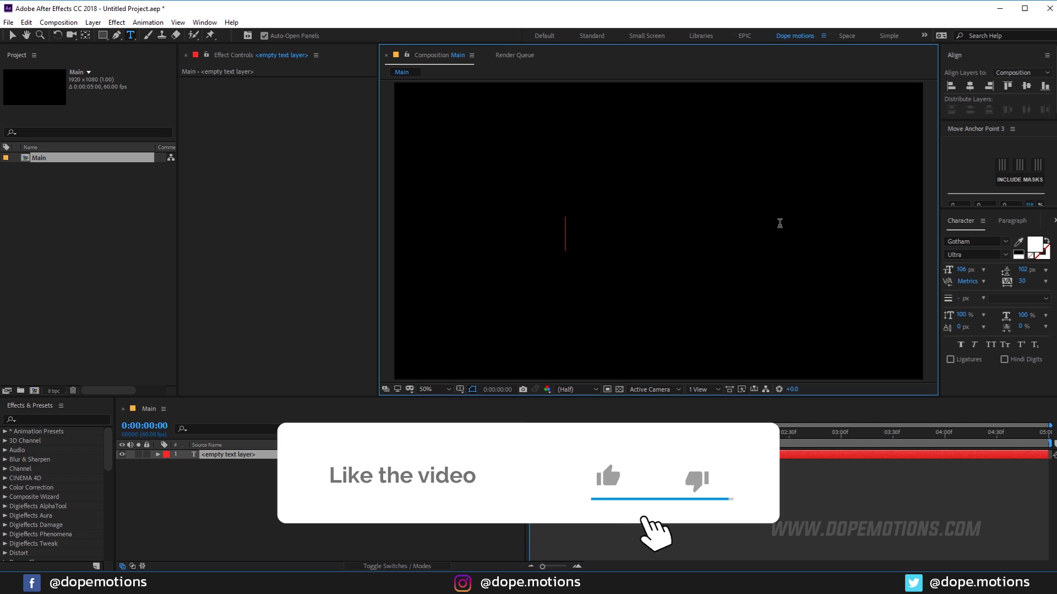
type("DESIGN")
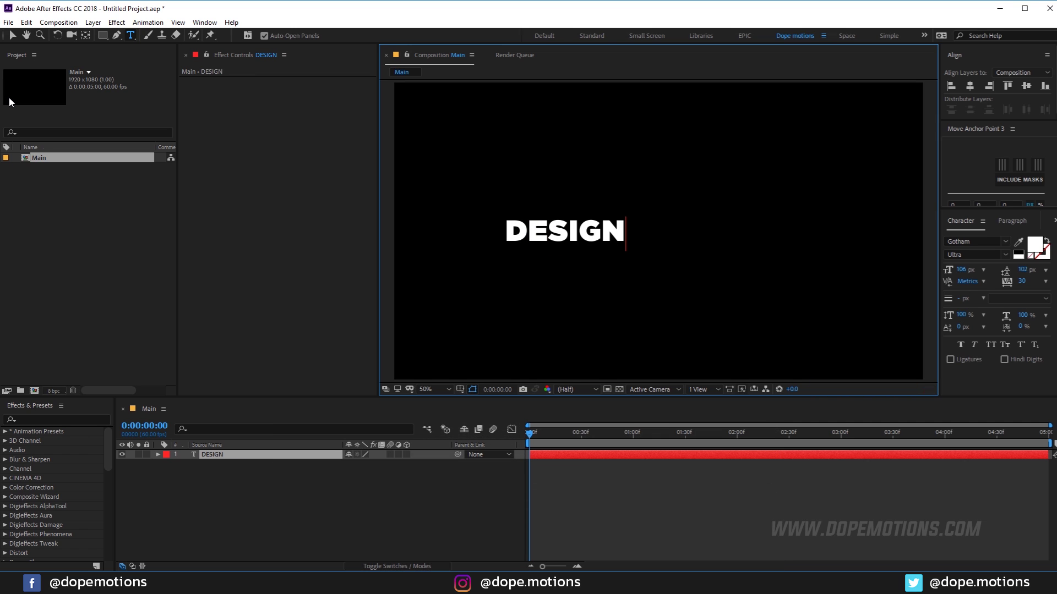
type(".")
left_click(12, 35)
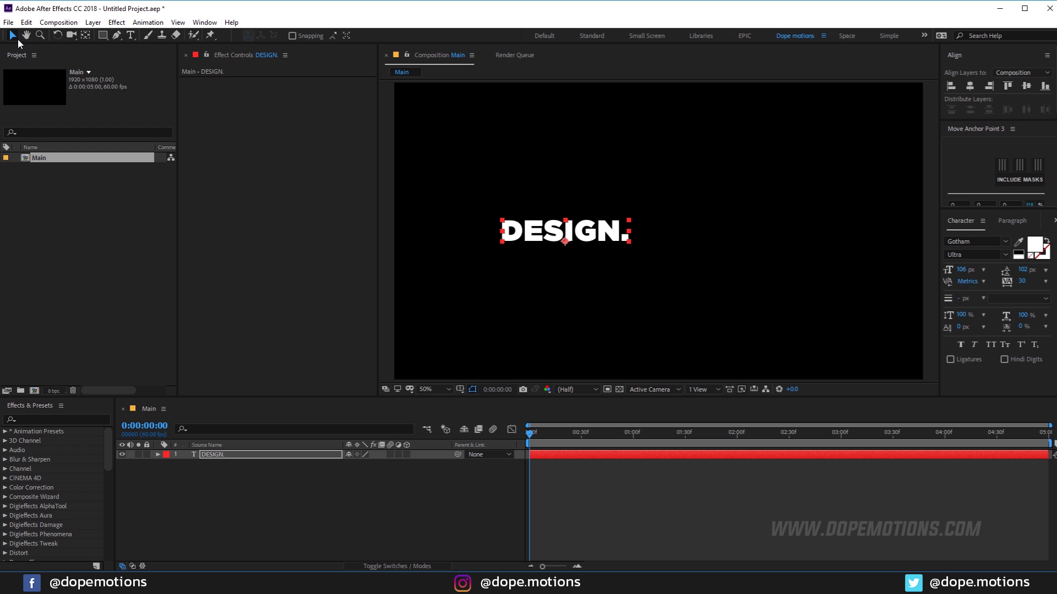
- Scale the DESIGN. text to 116 px and centre it horizontally in the frame
left_click(971, 87)
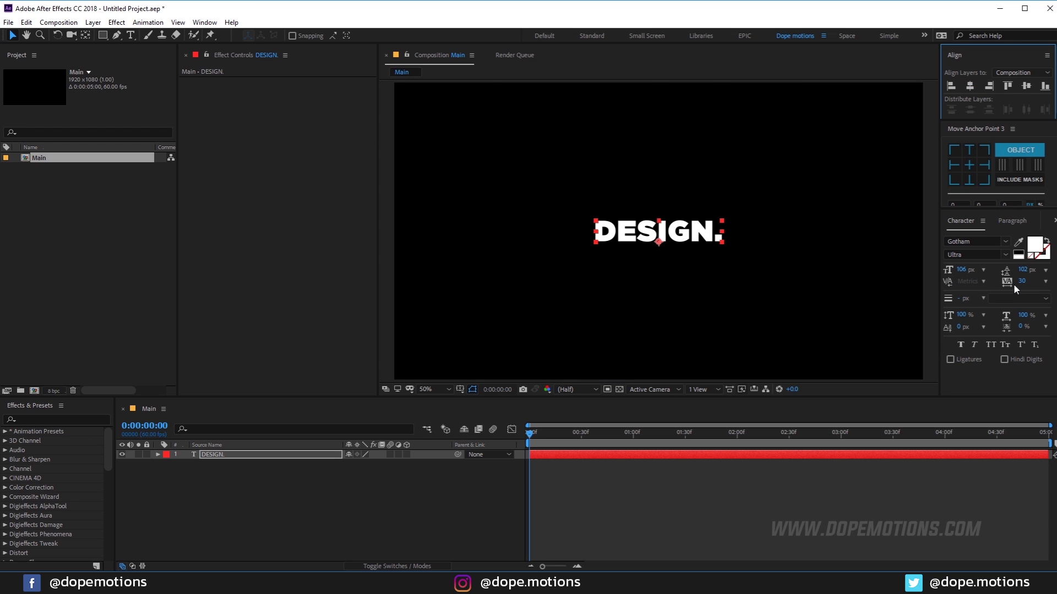
left_click_drag(961, 271, 1034, 281)
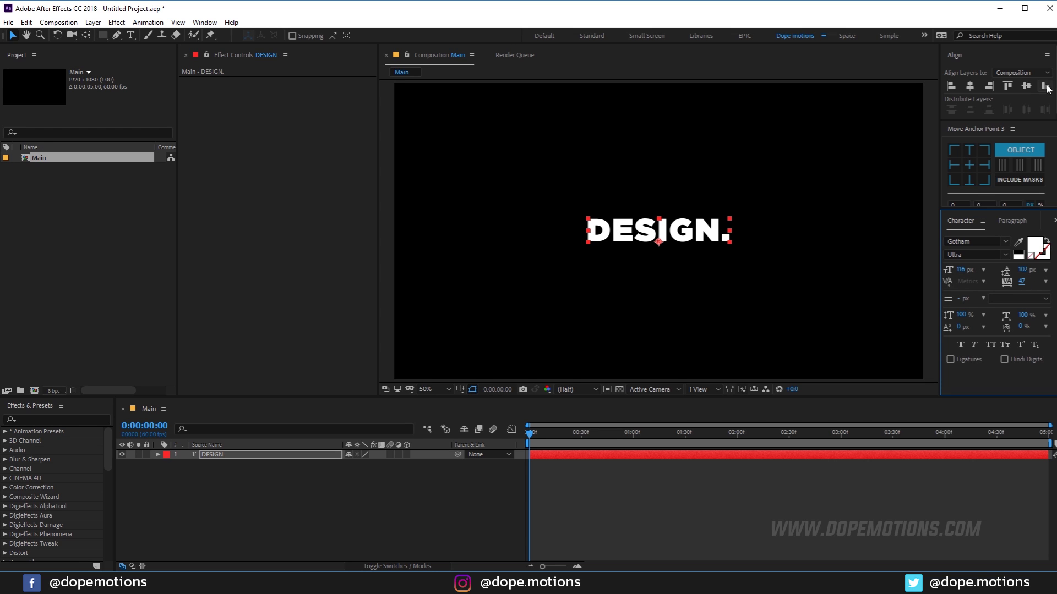
left_click(972, 85)
left_click(1026, 86)
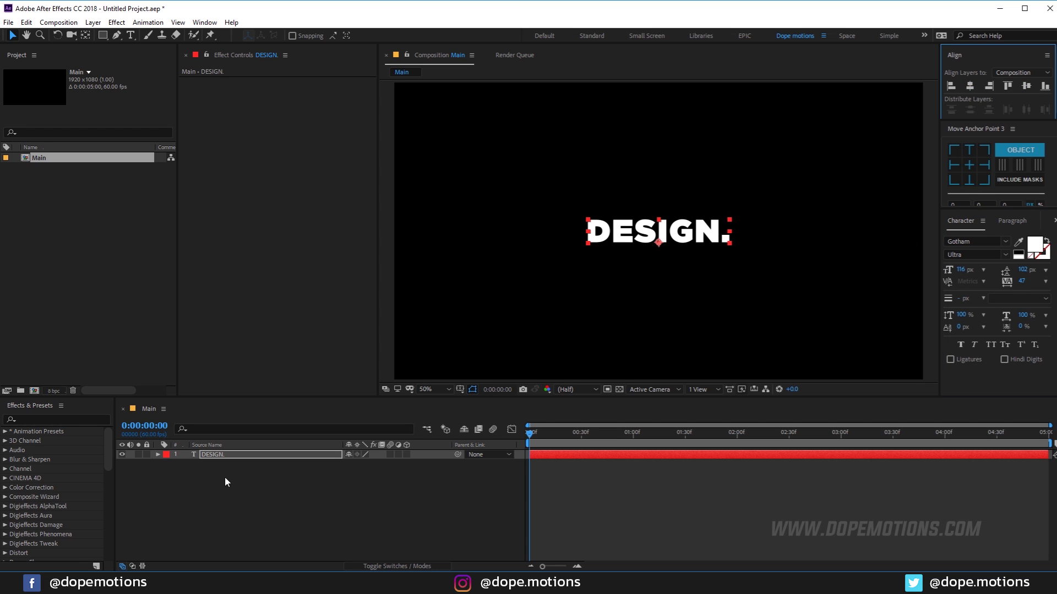
left_click(311, 495)
- Add a Position text animator to the DESIGN. layer
left_click(213, 454)
left_click(158, 455)
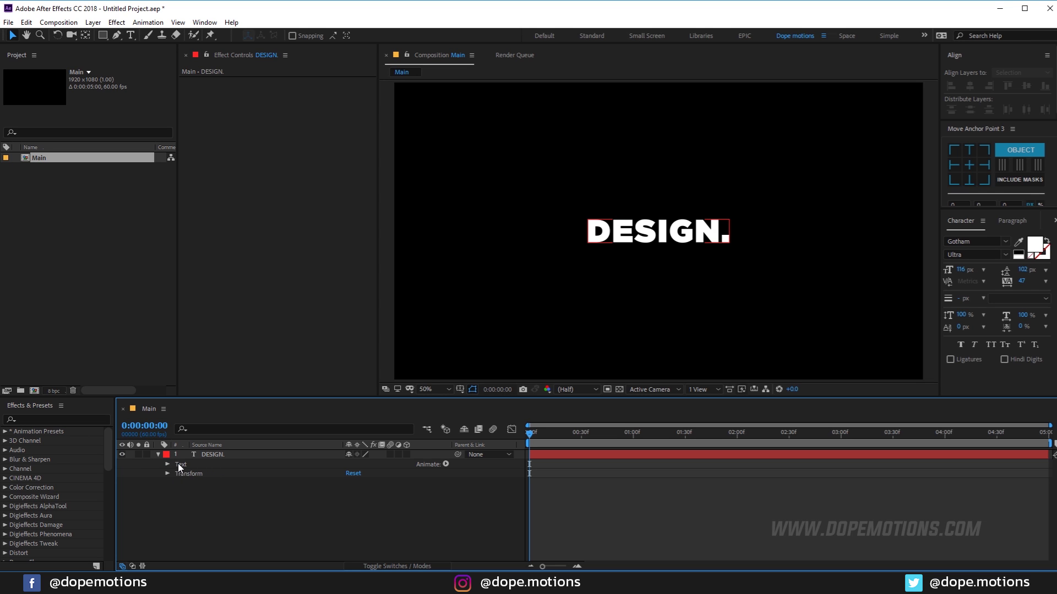
left_click(446, 464)
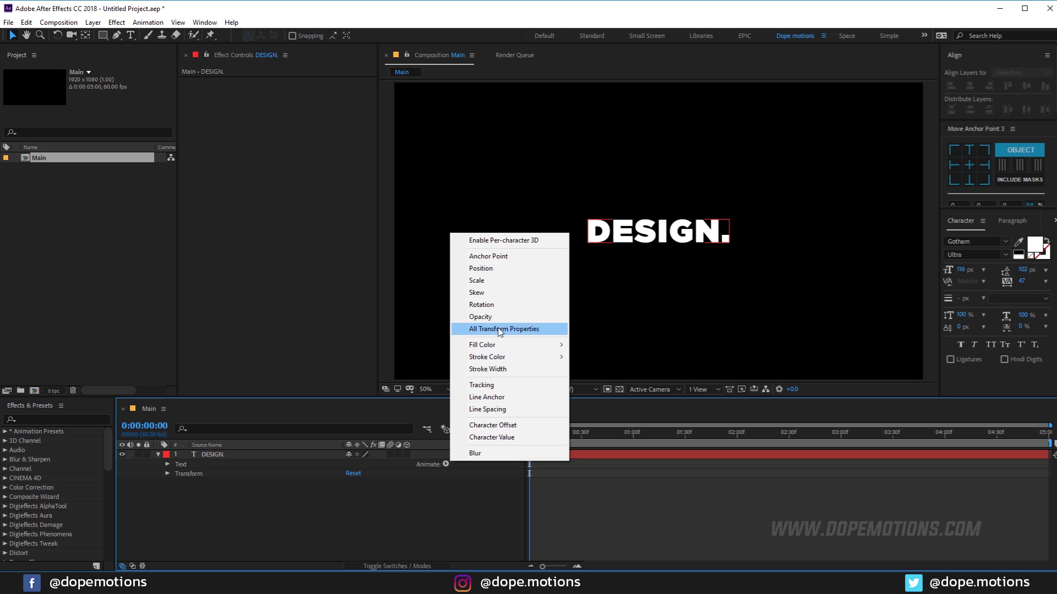
left_click(498, 268)
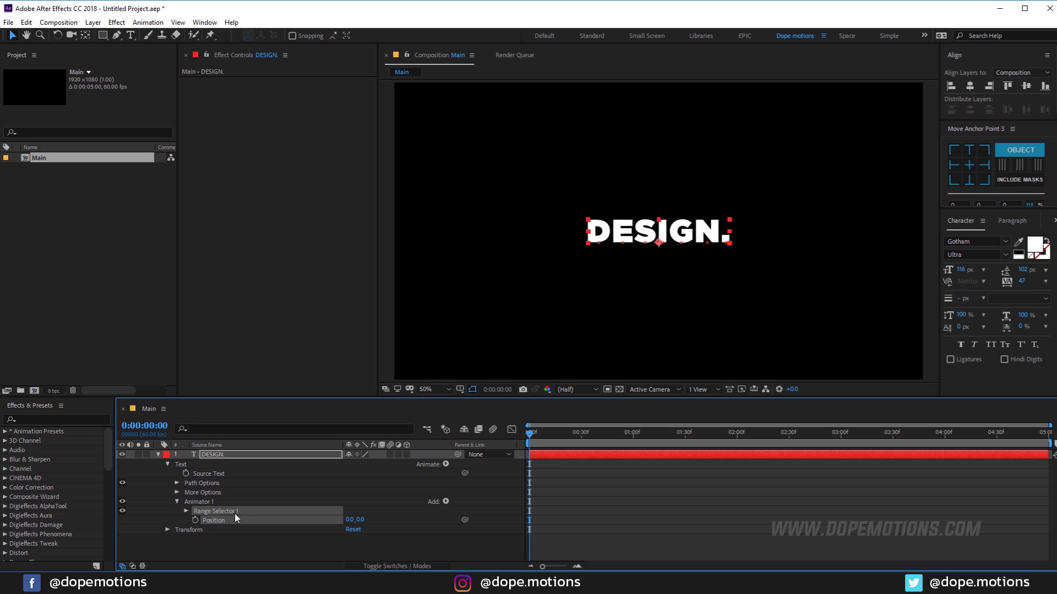
- Add Opacity and Tracking properties to Animator 1
left_click(287, 531)
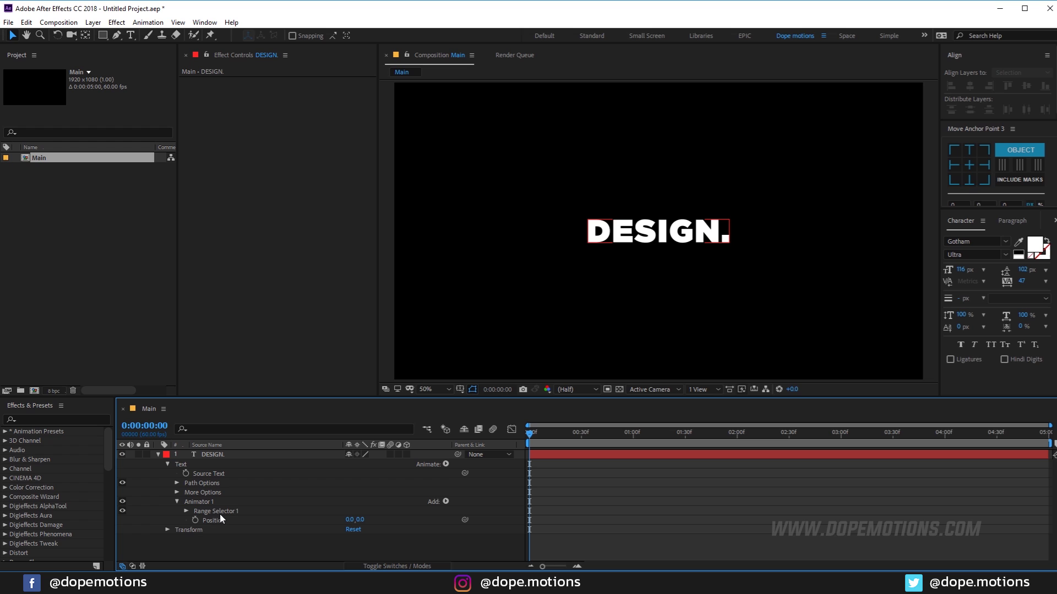
left_click(446, 502)
mouse_move(471, 506)
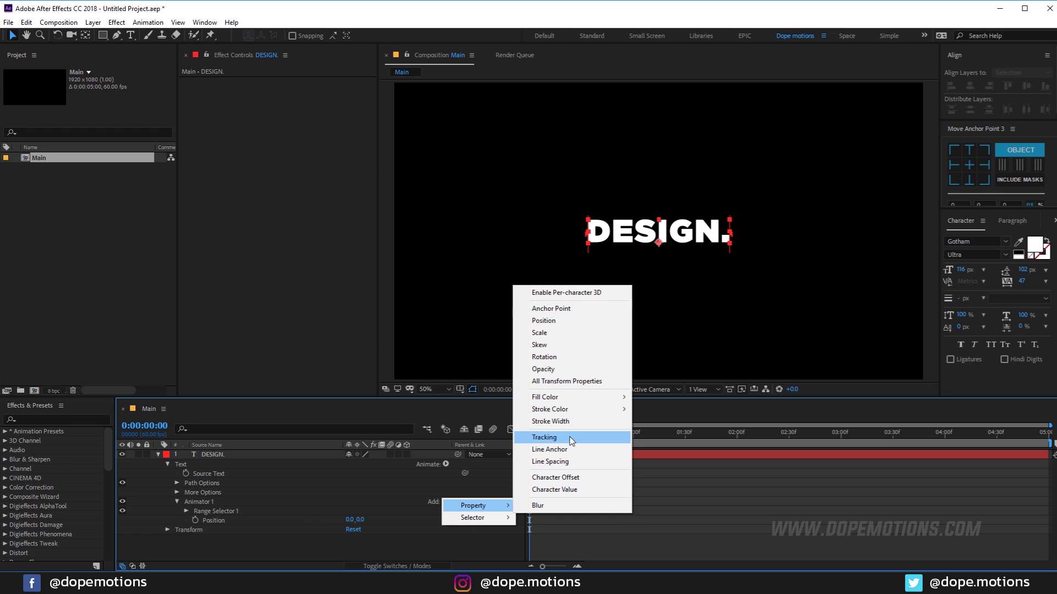
left_click(545, 369)
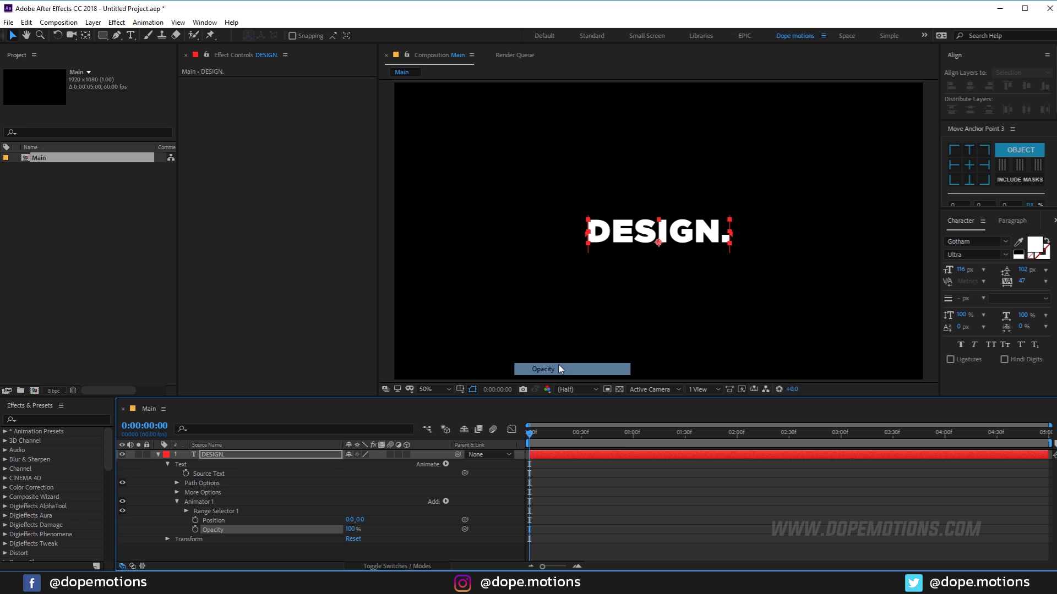
left_click(446, 501)
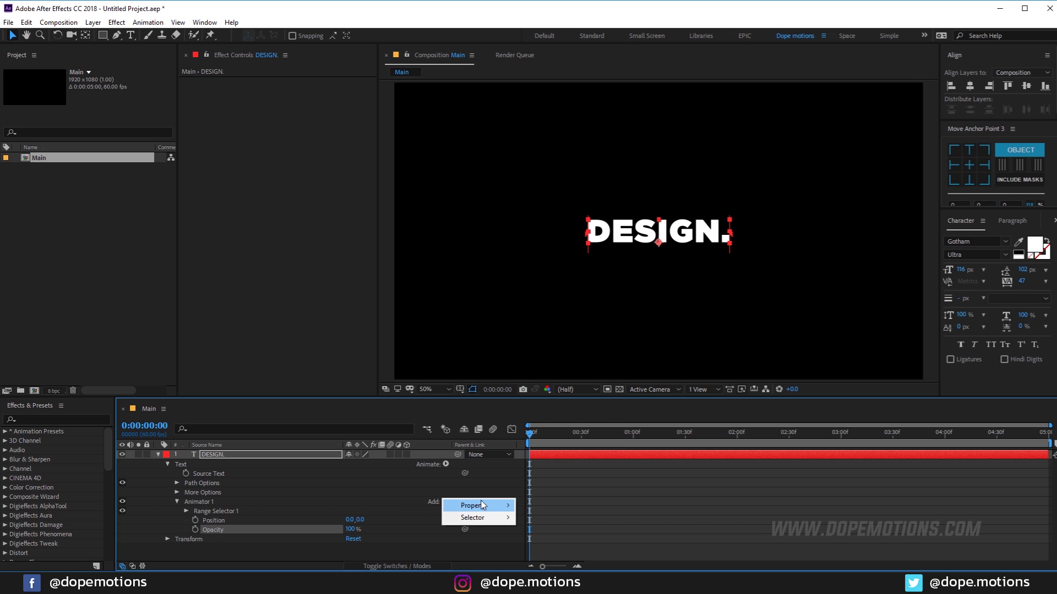
mouse_move(473, 506)
left_click(582, 438)
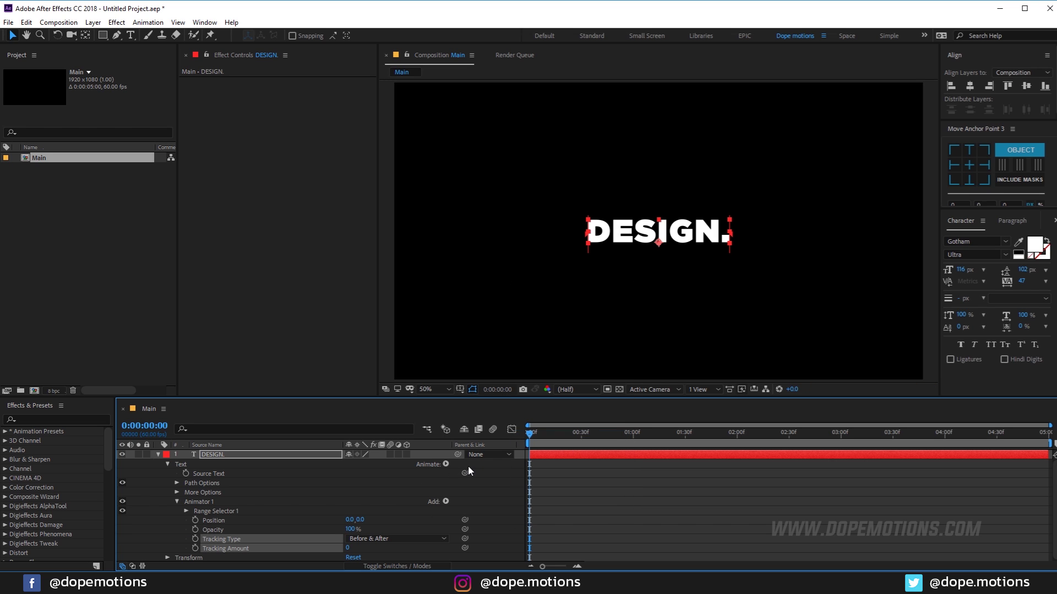
- Set Animator 1's Tracking Amount to 200 and Opacity to 0%
left_click(248, 517)
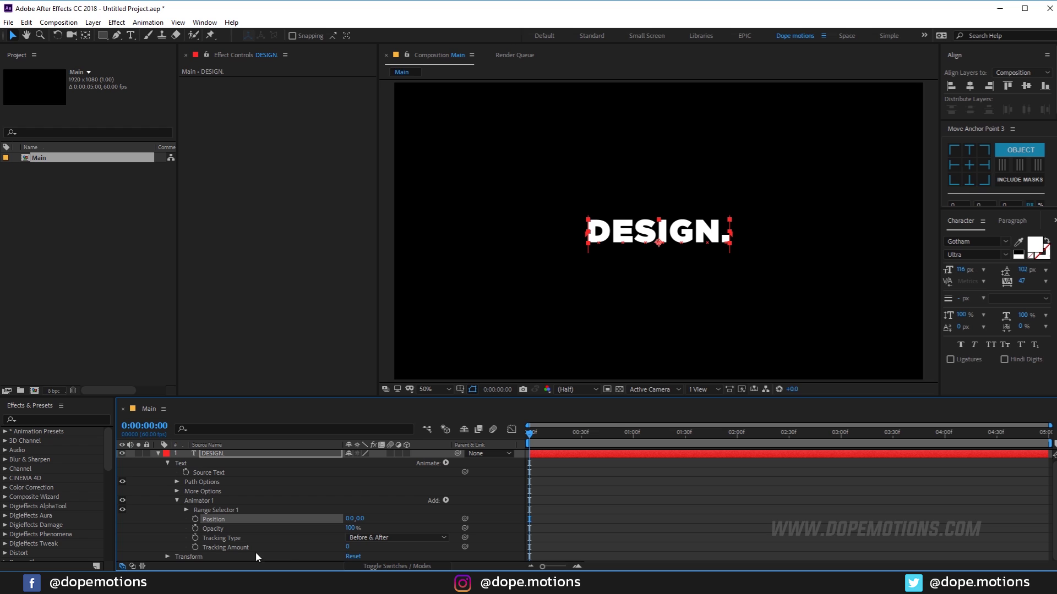
left_click(348, 547)
key("Return")
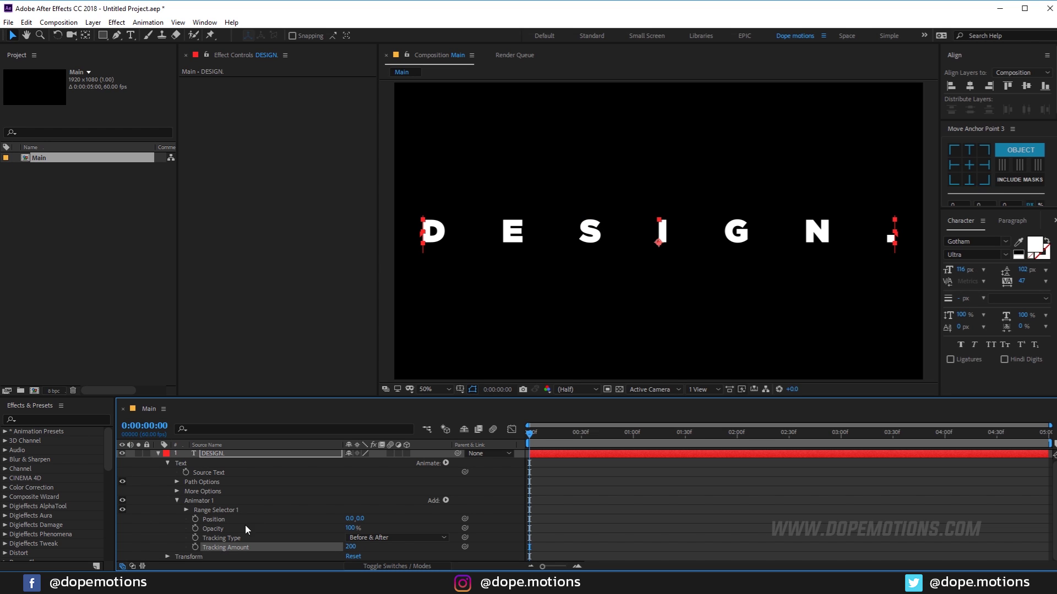
left_click(352, 528)
key("Return")
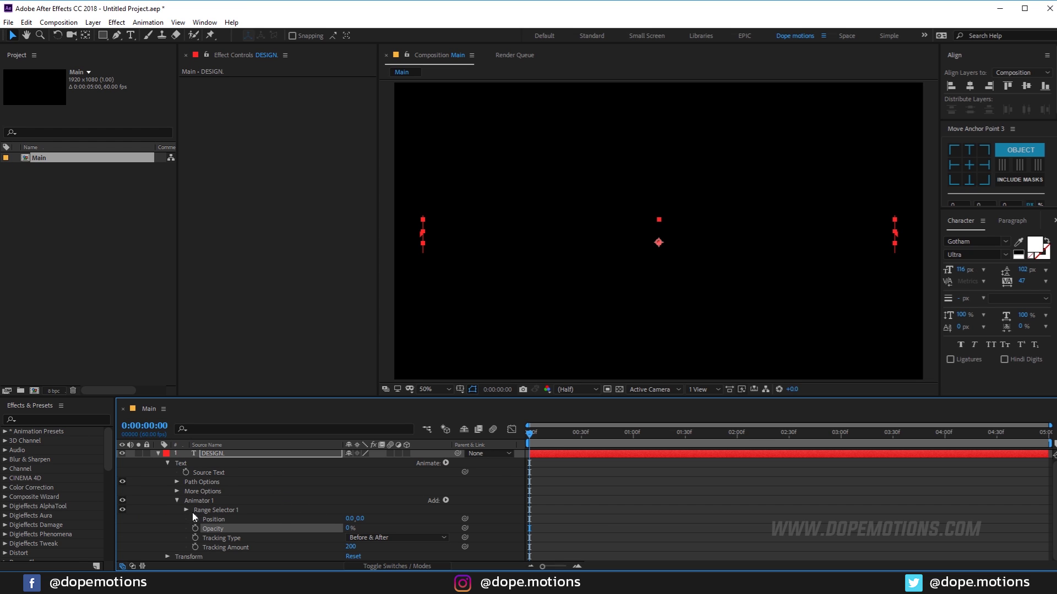
- Keyframe Range Selector 1 Offset from -100% at 0:00 to 100% at 1:30
left_click(186, 510)
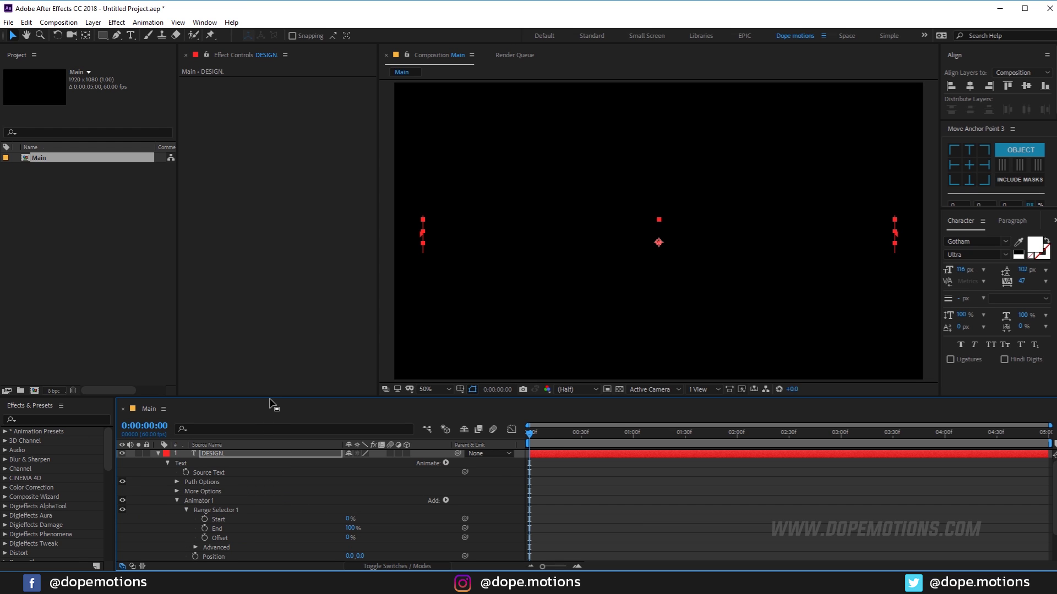
left_click_drag(271, 403, 281, 274)
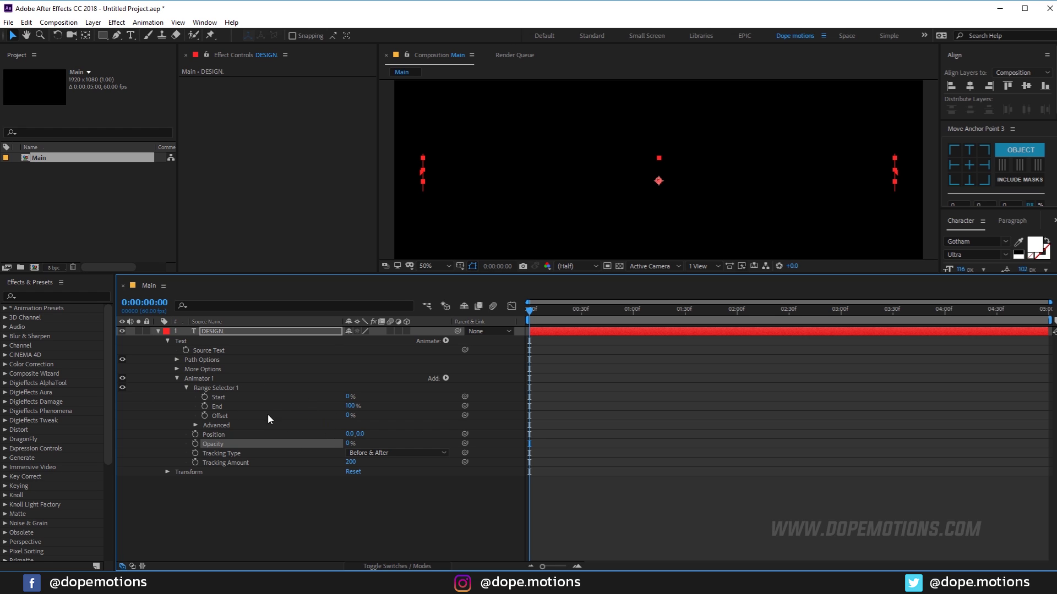
left_click_drag(349, 415, 286, 451)
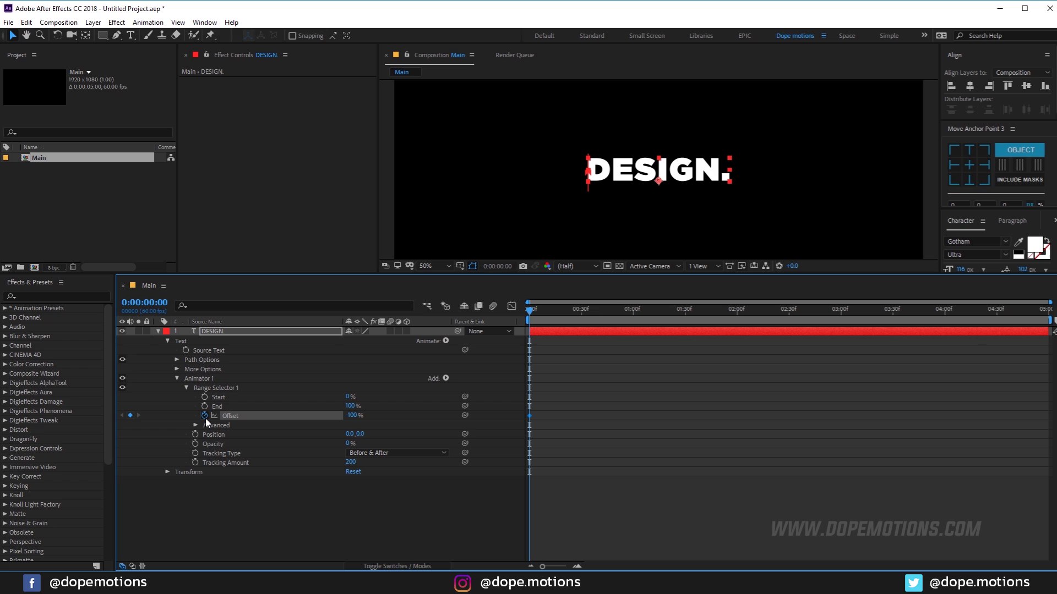
left_click_drag(652, 320, 686, 318)
left_click_drag(353, 418, 572, 420)
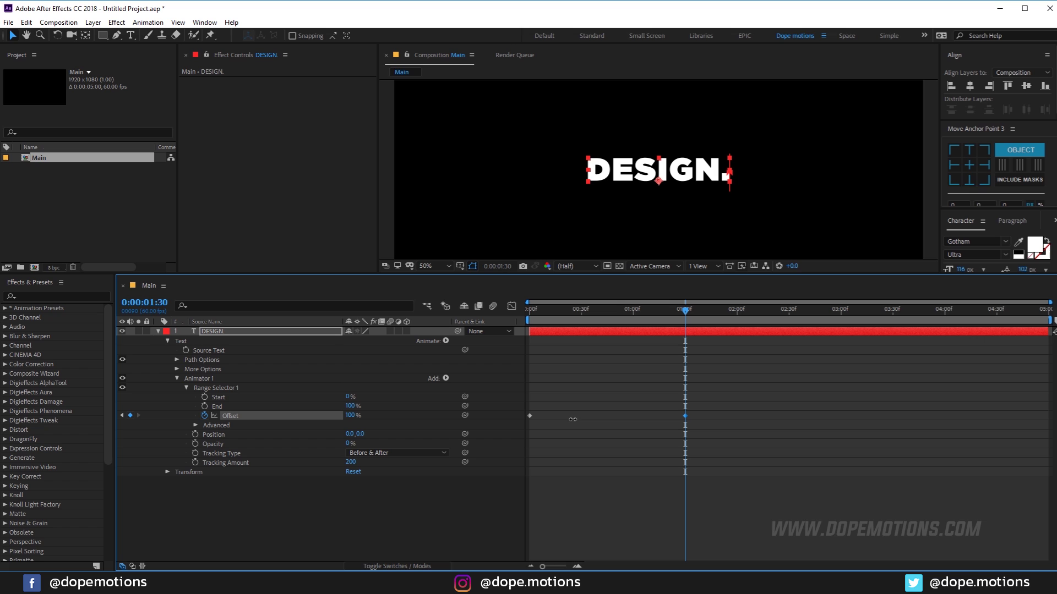
left_click_drag(548, 311, 614, 368)
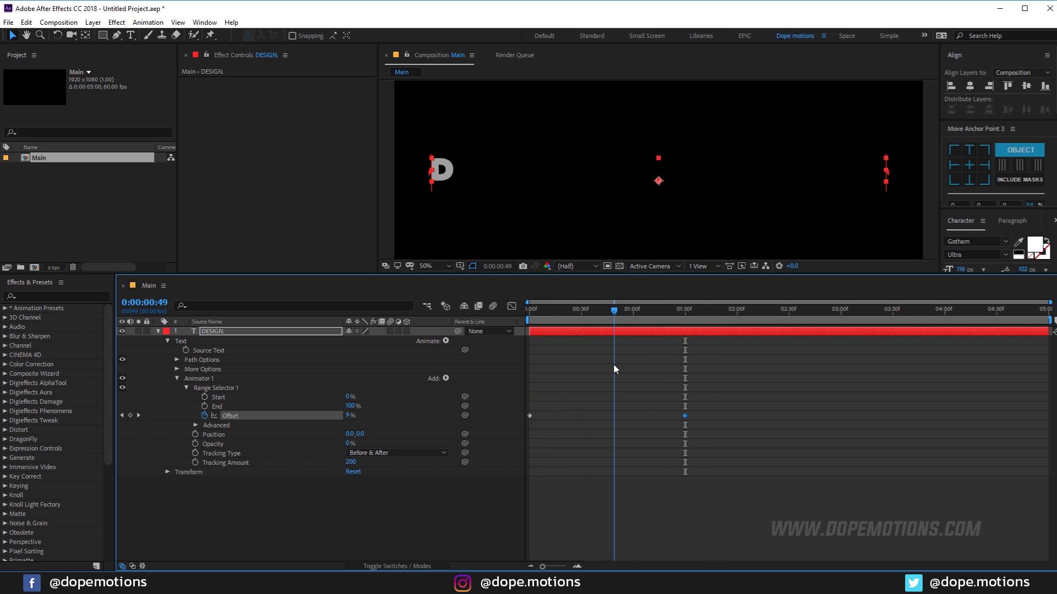
- Change the range selector's Advanced Shape from Square to Ramp Up and preview the reveal
left_click(194, 426)
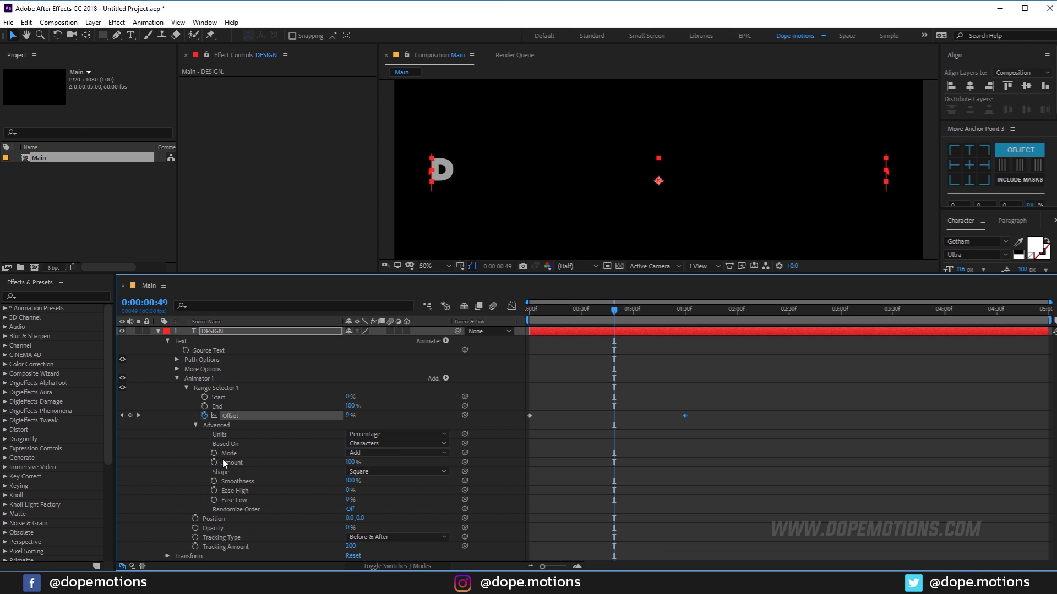
left_click(388, 472)
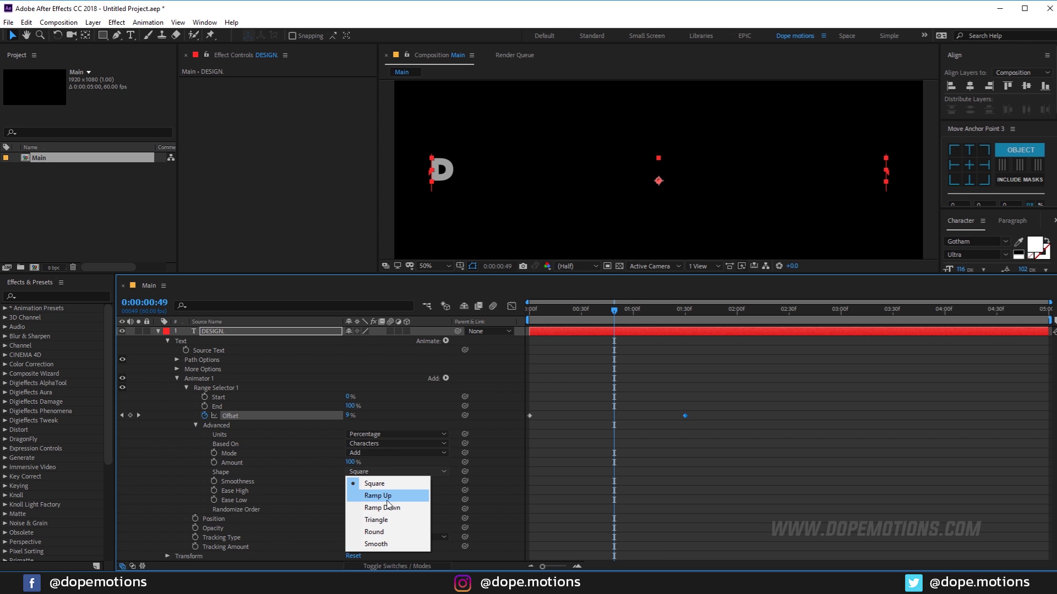
left_click(384, 497)
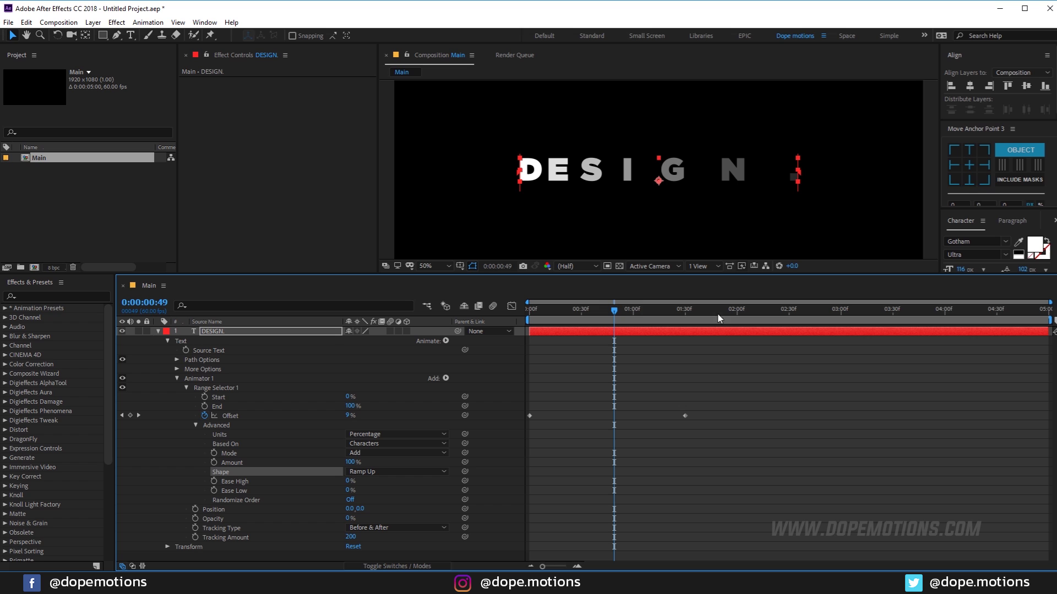
left_click_drag(610, 318, 683, 345)
key("space")
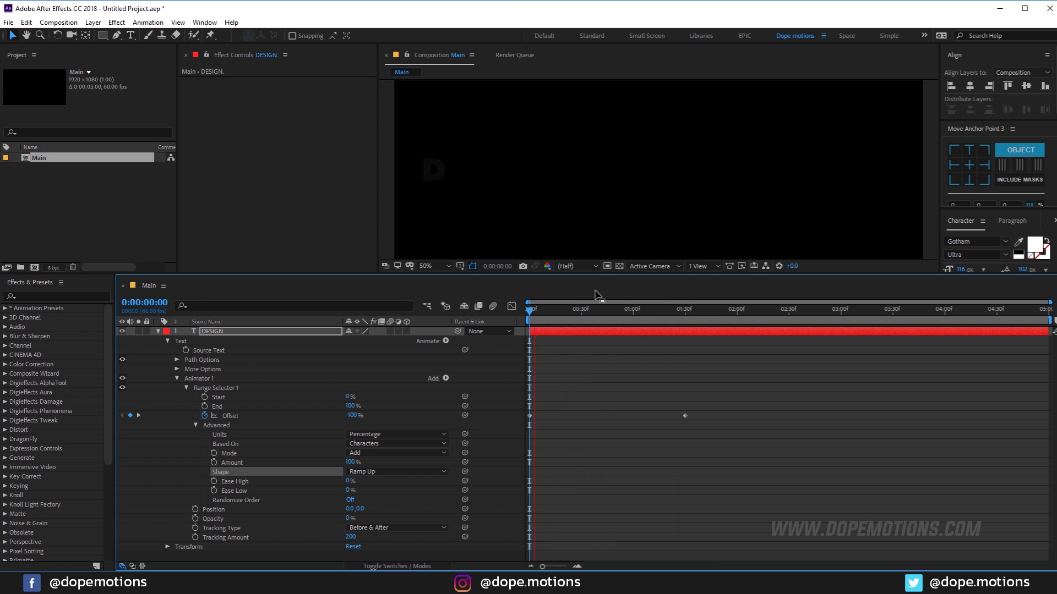
- Set the animator Position to 0, 615 so letters rise from below, and select both Offset keyframes
left_click_drag(618, 309, 653, 316)
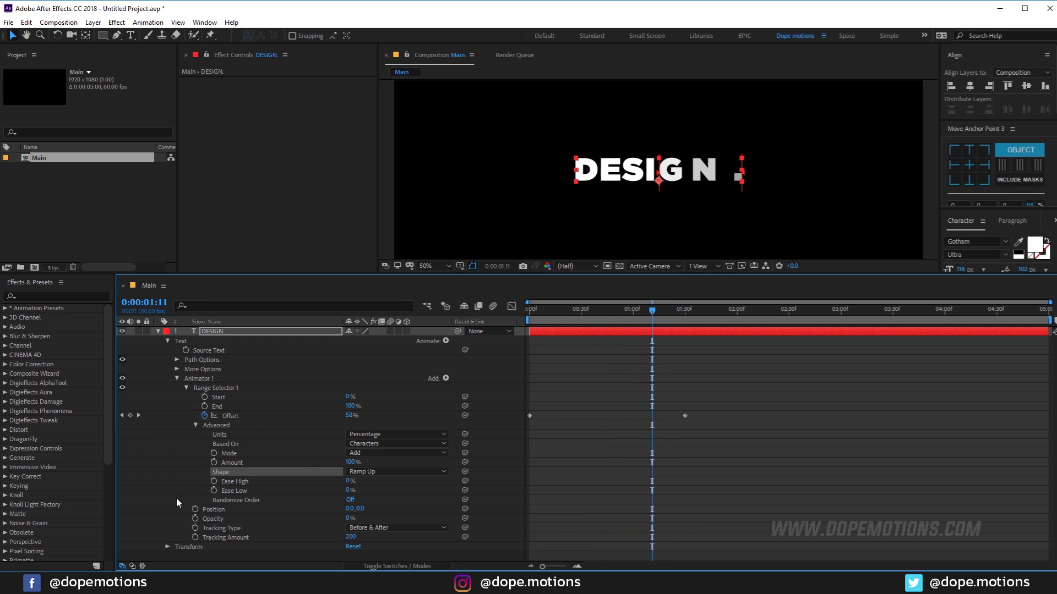
key("comma")
key("comma")
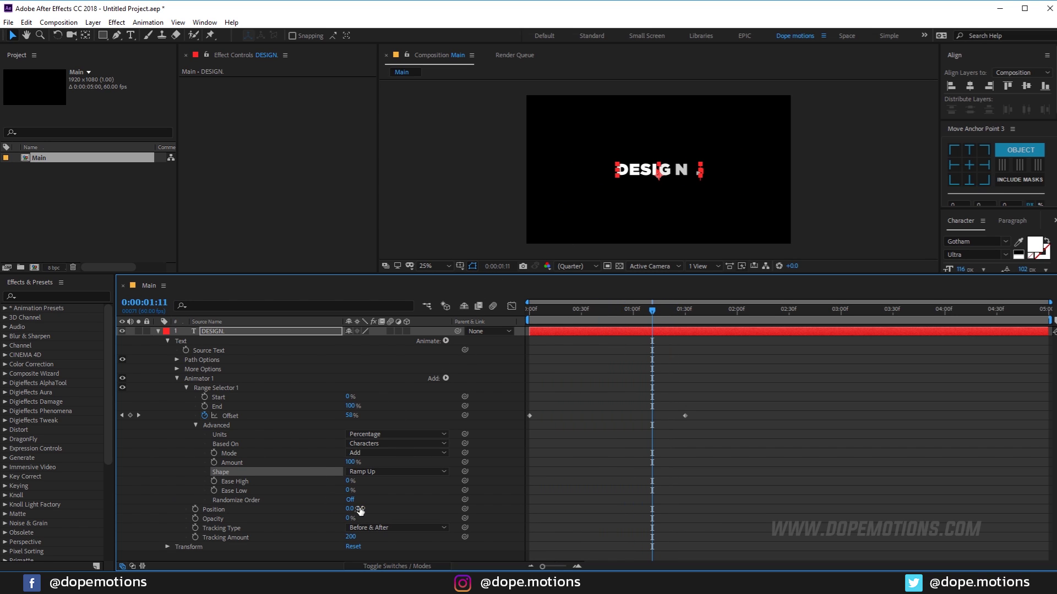
left_click_drag(360, 510, 574, 349)
key("Home")
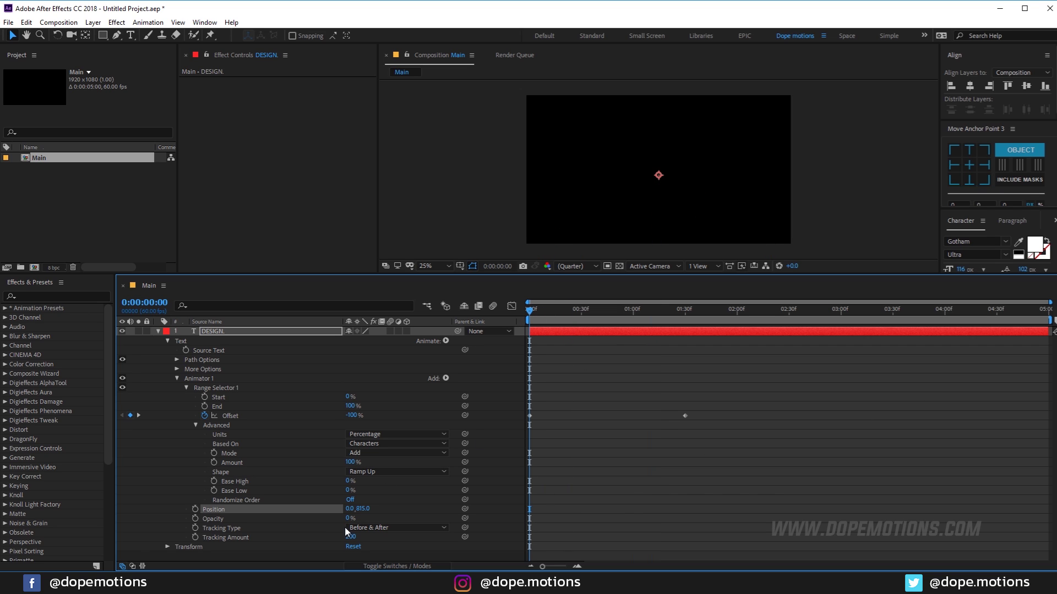
left_click_drag(362, 508, 244, 525)
mouse_move(534, 314)
left_mouse_down()
mouse_move(694, 313)
mouse_move(530, 313)
left_mouse_up()
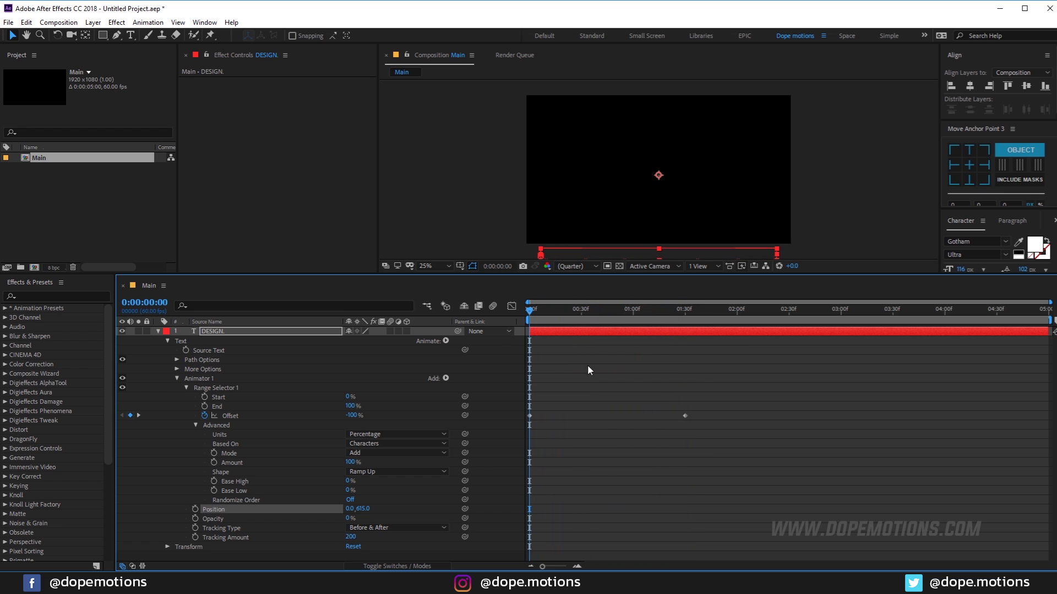
left_click_drag(706, 407, 527, 430)
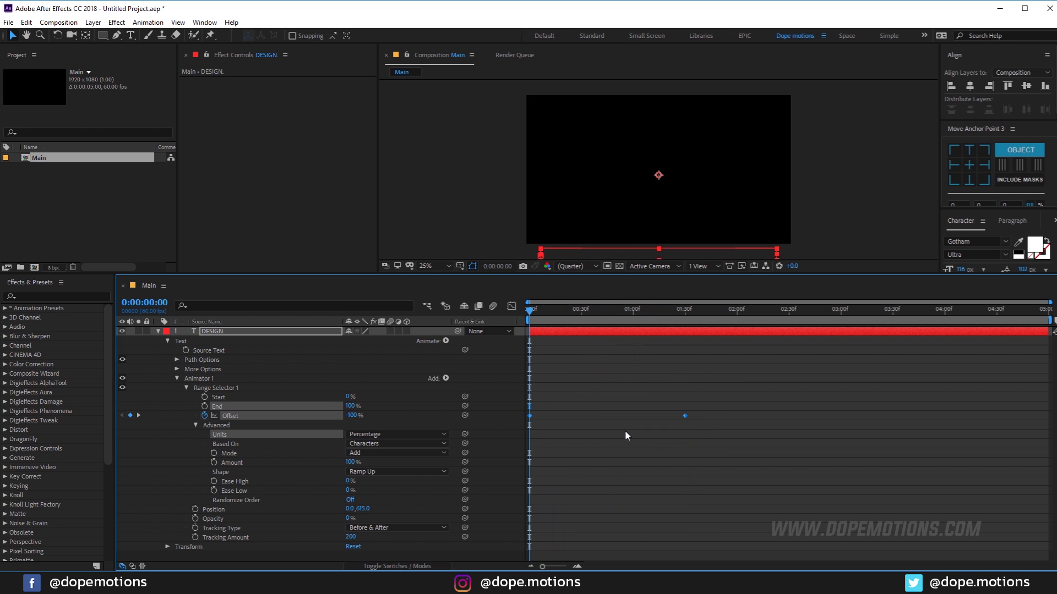
- In the Offset speed graph, drag the keyframe influence handles into a sharp early peak with a long tail, then preview
left_click(512, 307)
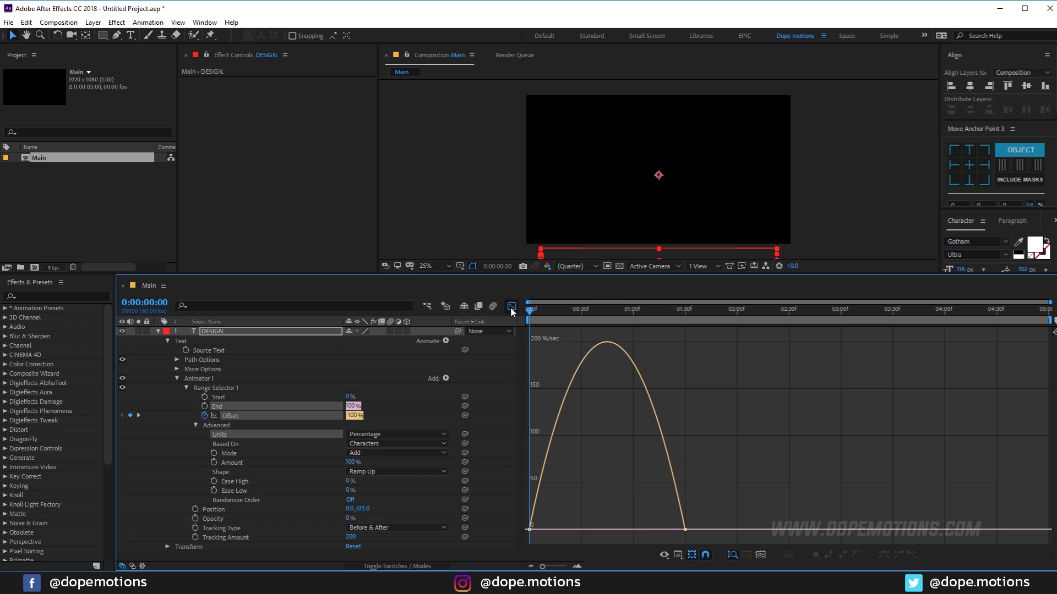
right_click(636, 395)
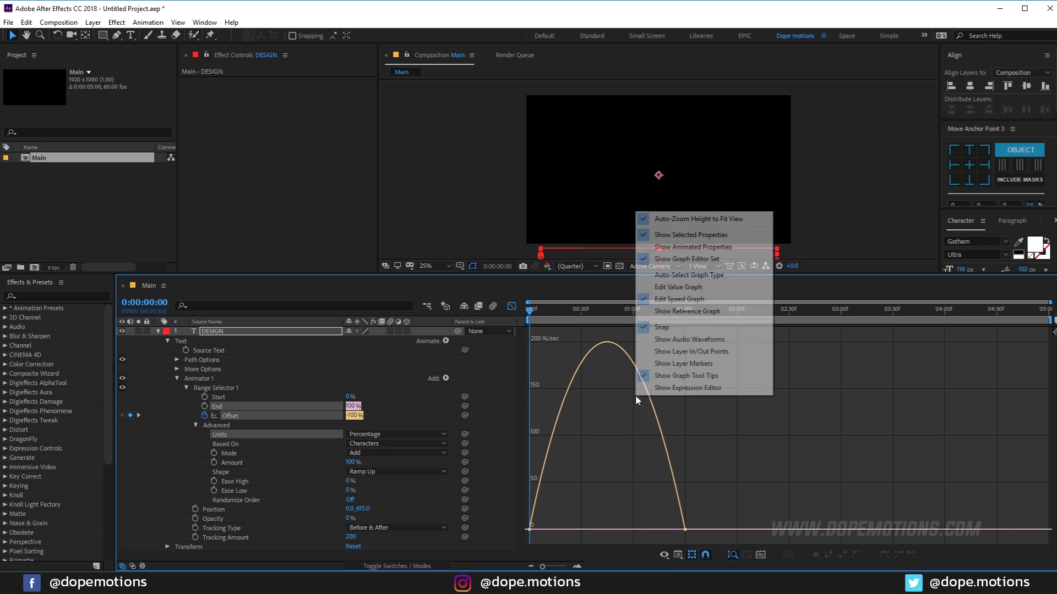
left_click(702, 299)
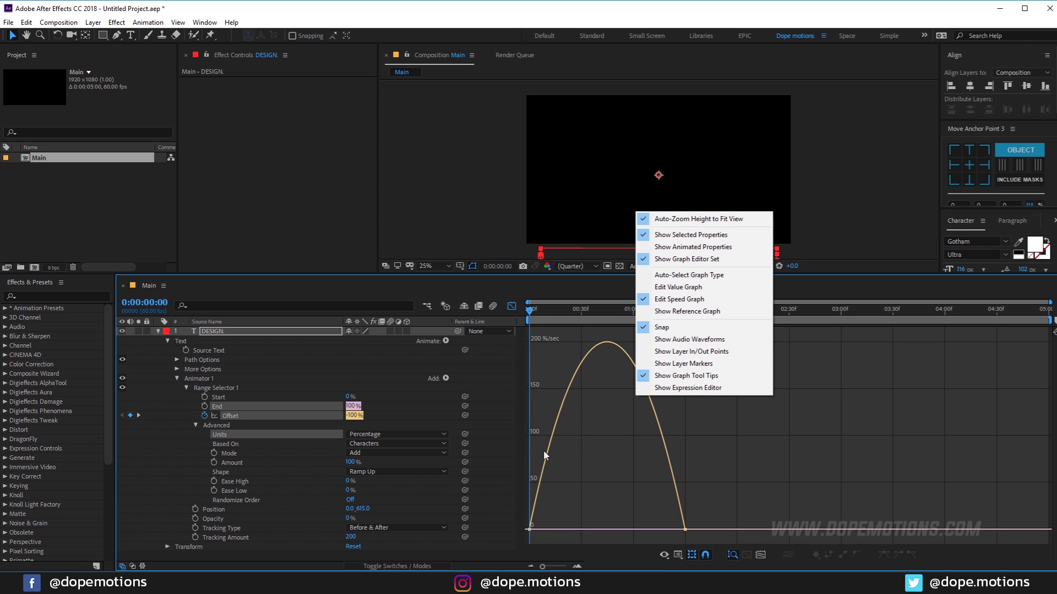
left_click(608, 311)
left_click(556, 529)
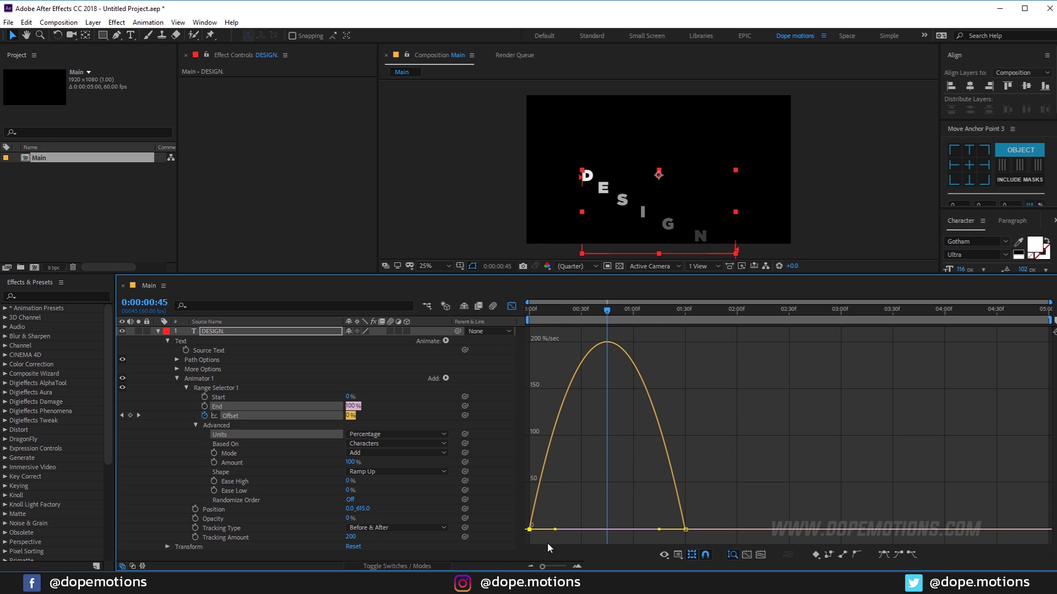
left_click_drag(556, 529, 583, 529)
left_click_drag(660, 531, 632, 529)
key("Home")
key("space")
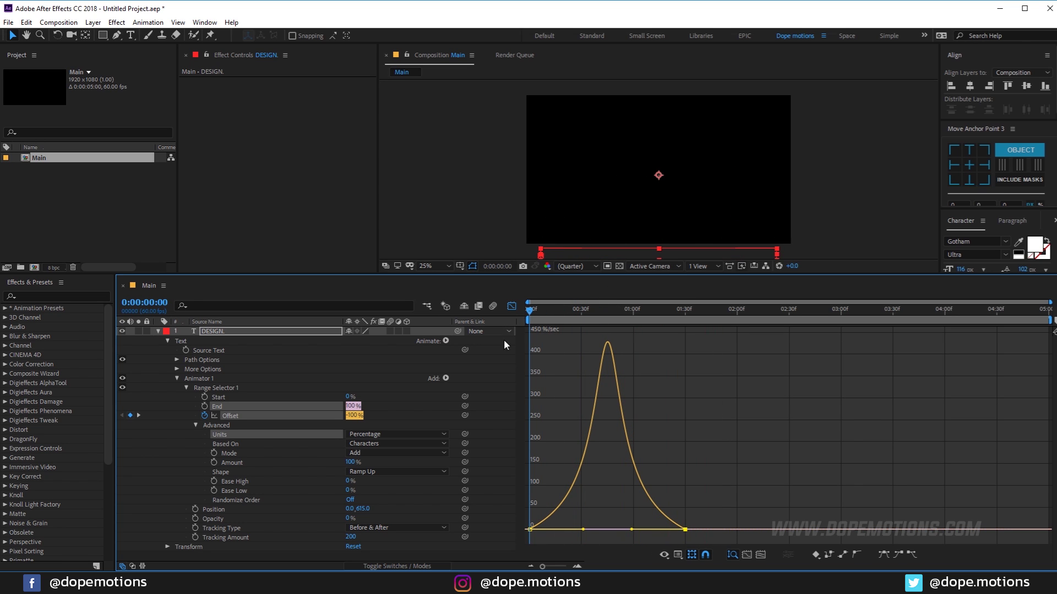
- Turn on Randomize Order with Random Seed 50 and preview the animation
left_click(659, 315)
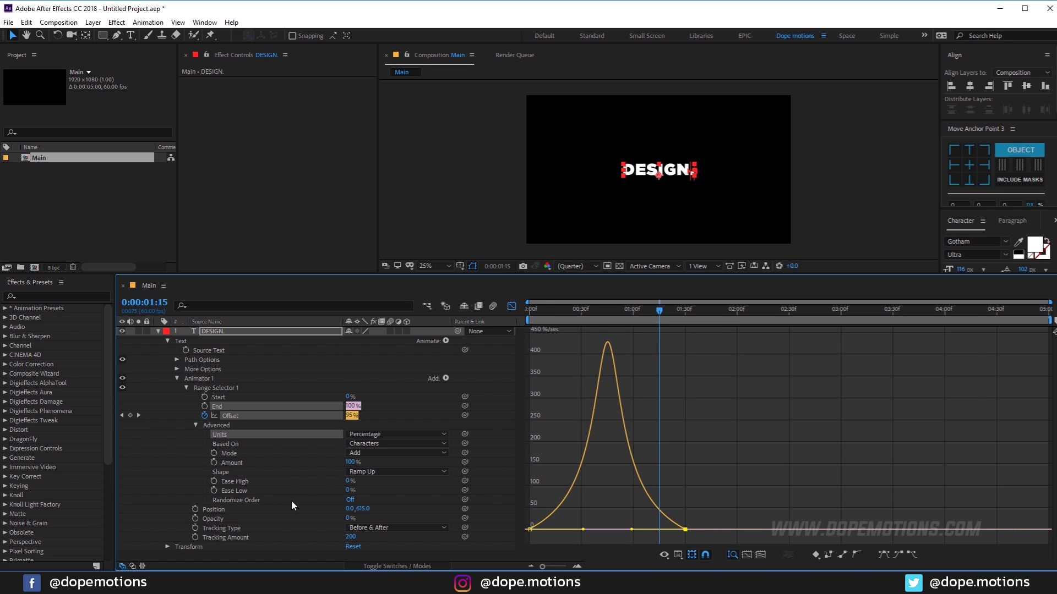
left_click(351, 501)
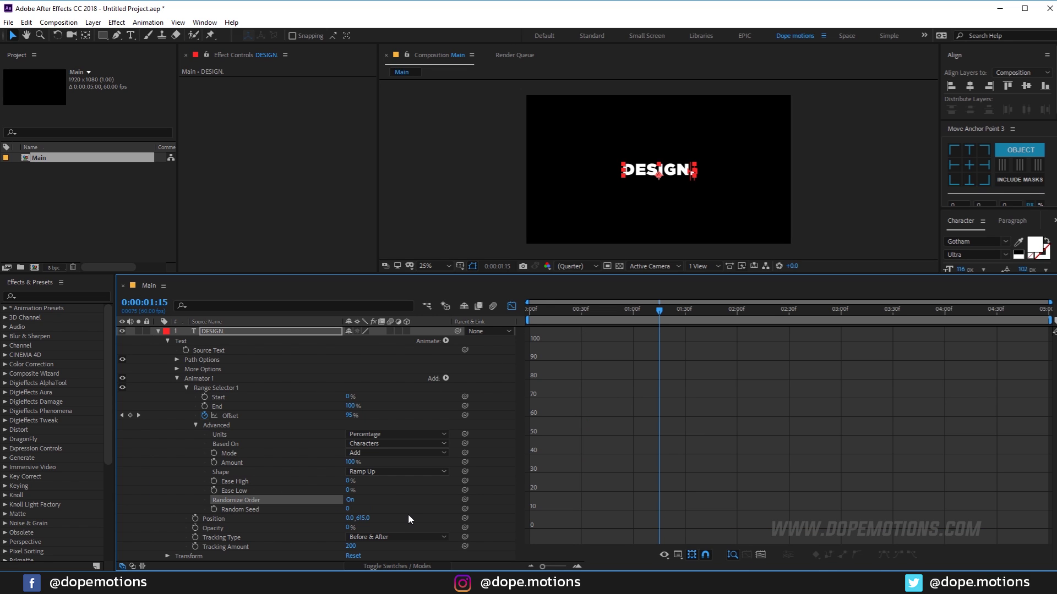
left_click(348, 508)
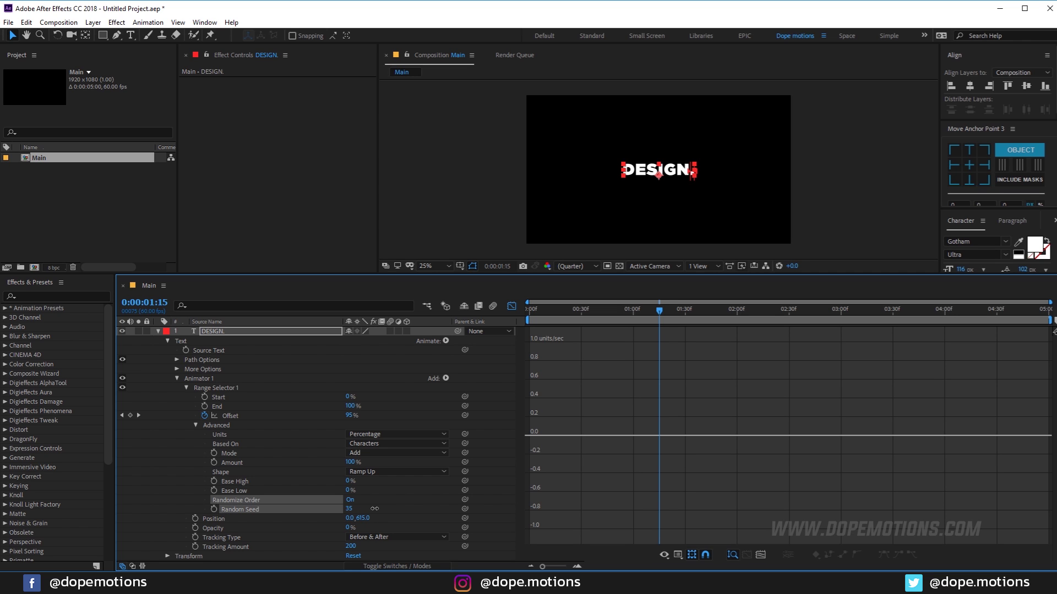
left_click(510, 308)
key("Home")
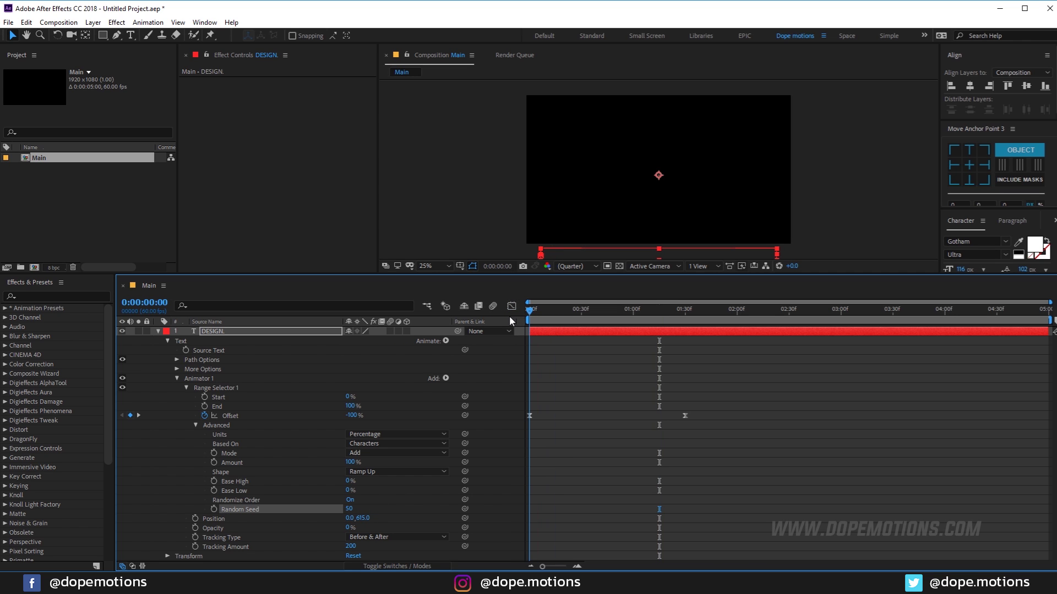
key("space")
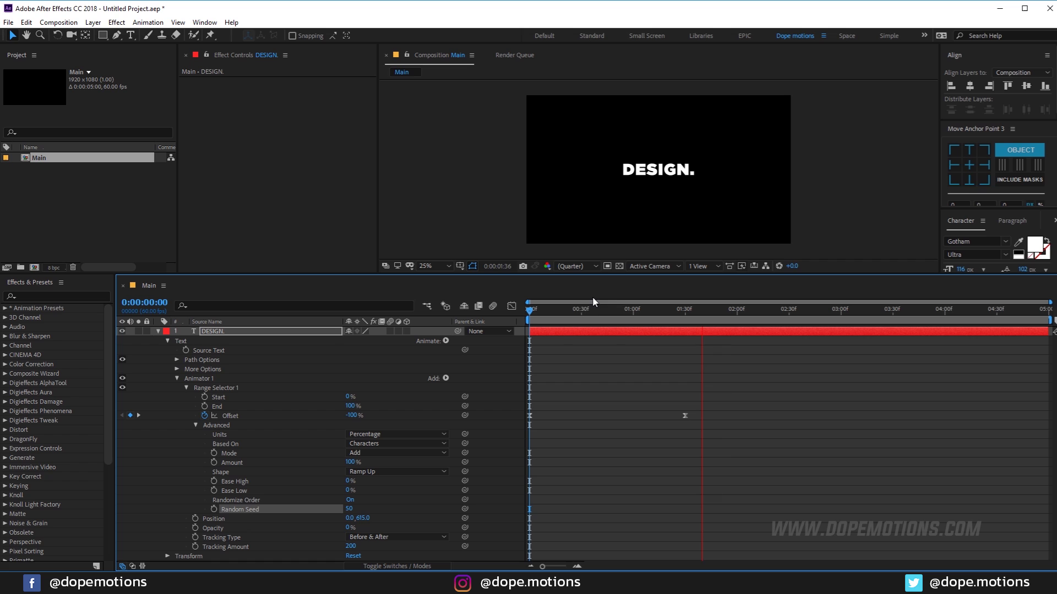
- View the comp at 50% zoom, replay the preview, and change Random Seed to 30
key("space")
key("period")
key("space")
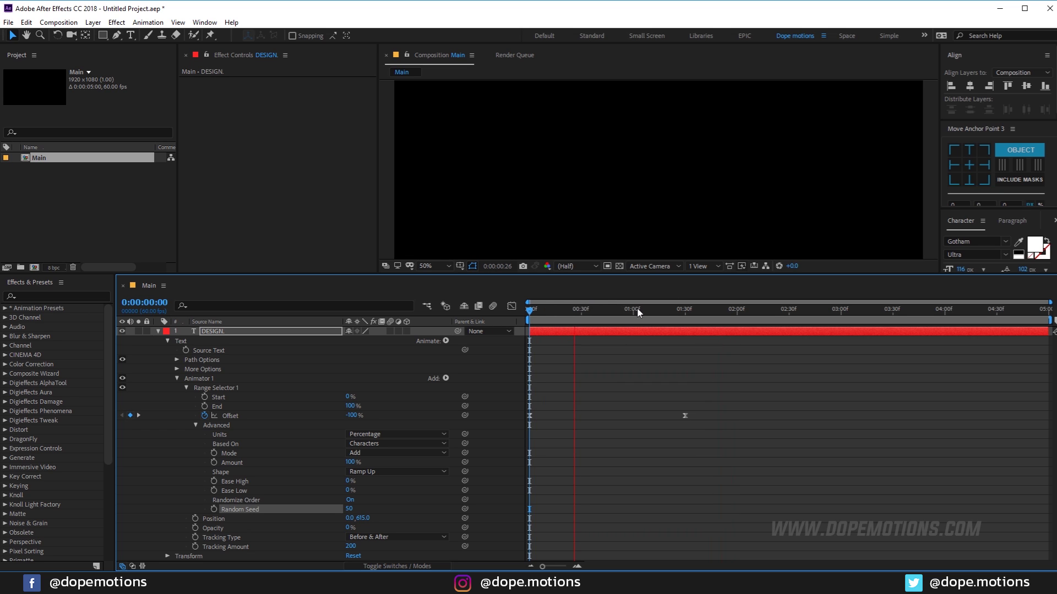
key("space")
key("space")
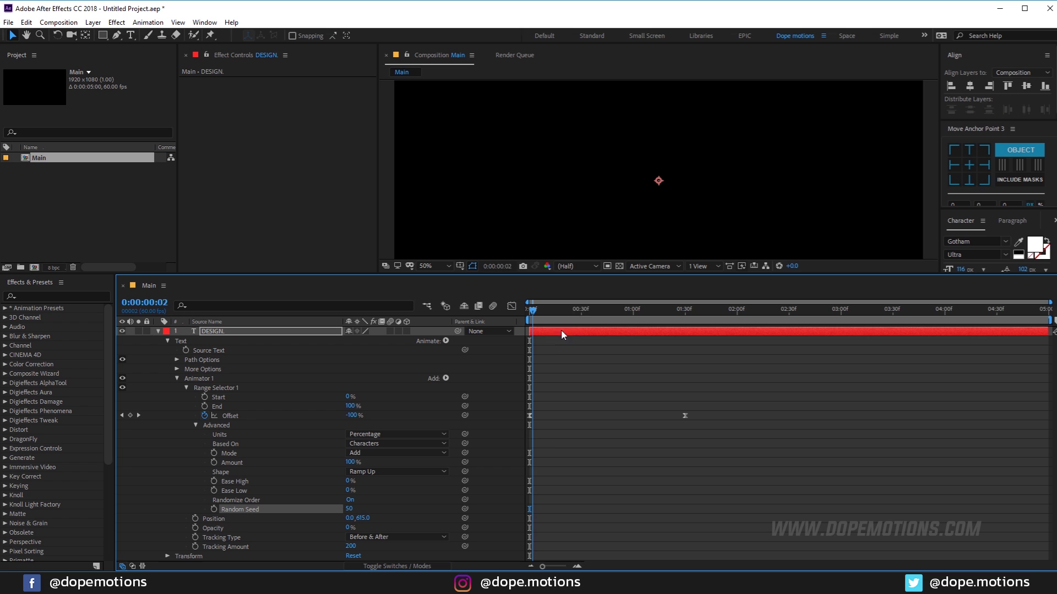
key("space")
key("space")
left_click_drag(530, 344, 633, 334)
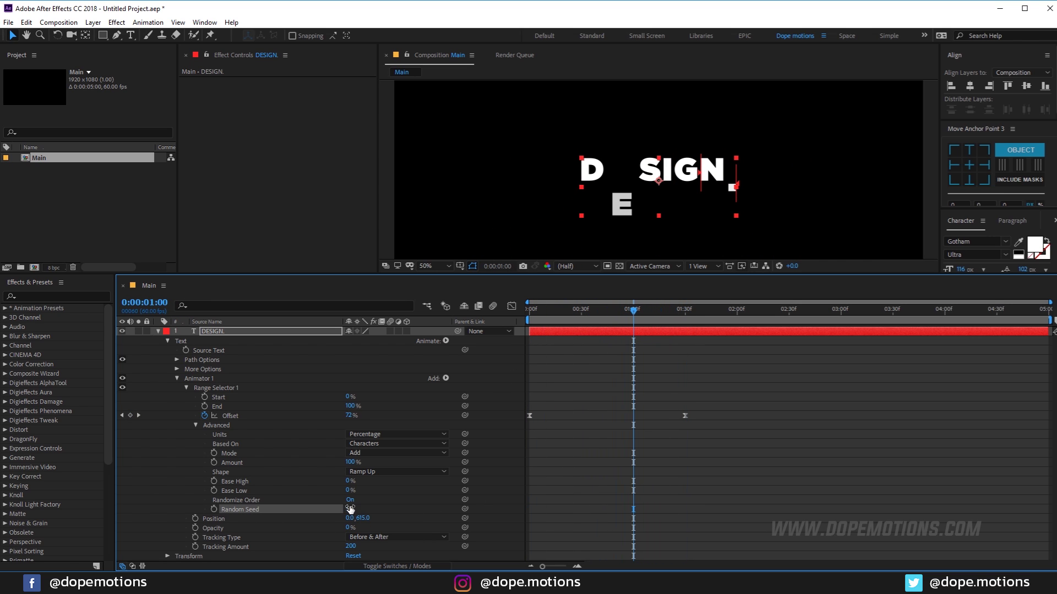
left_click_drag(347, 508, 341, 509)
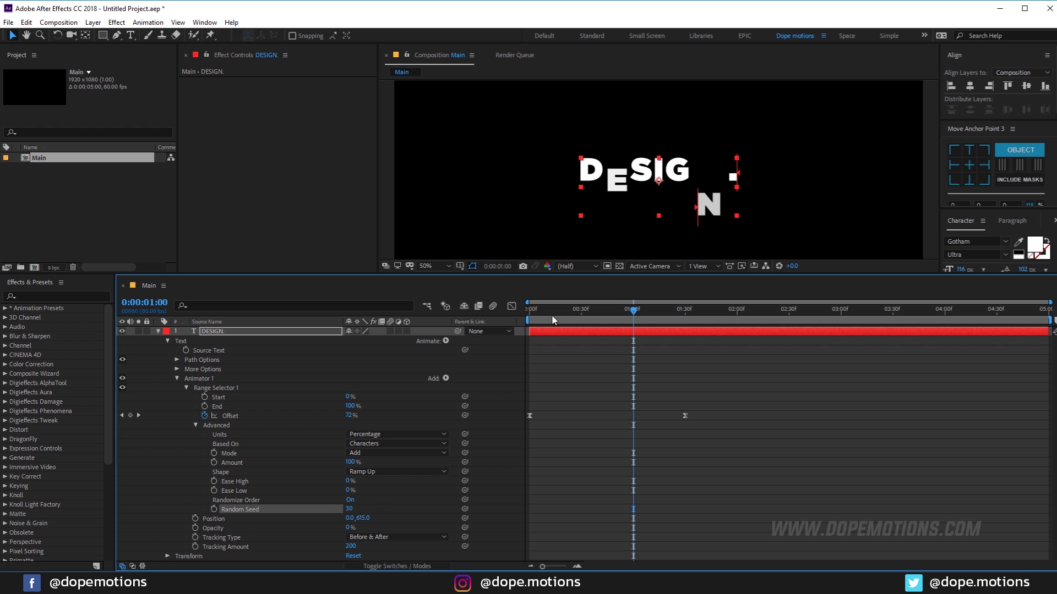
left_click_drag(553, 320, 667, 333)
- Replace the DESIGN. text with 'Design is my escape.' and return to 0:00
double_click(214, 330)
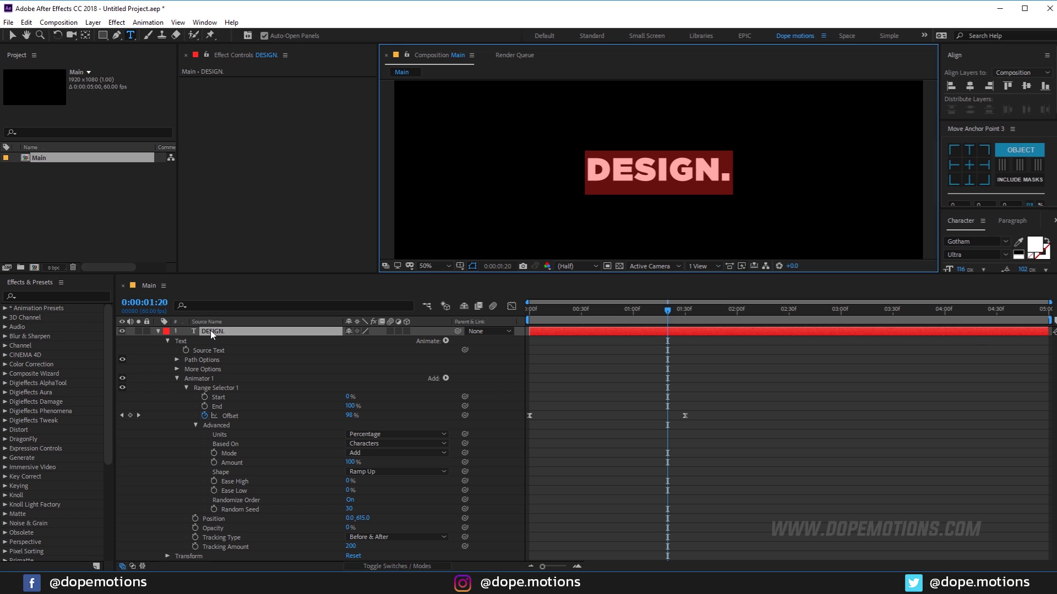
type("Desig")
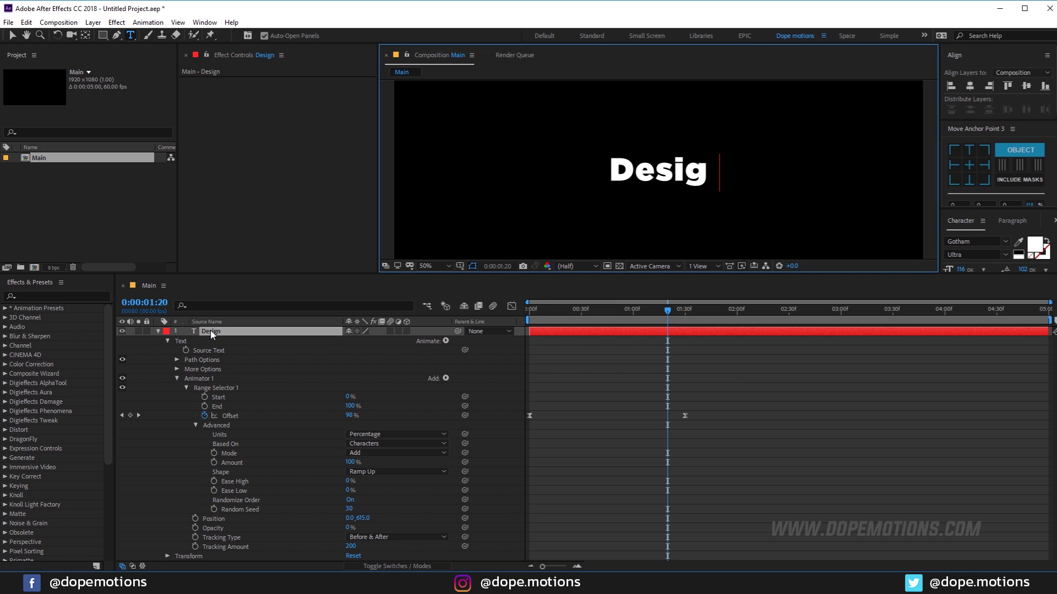
type("n is my")
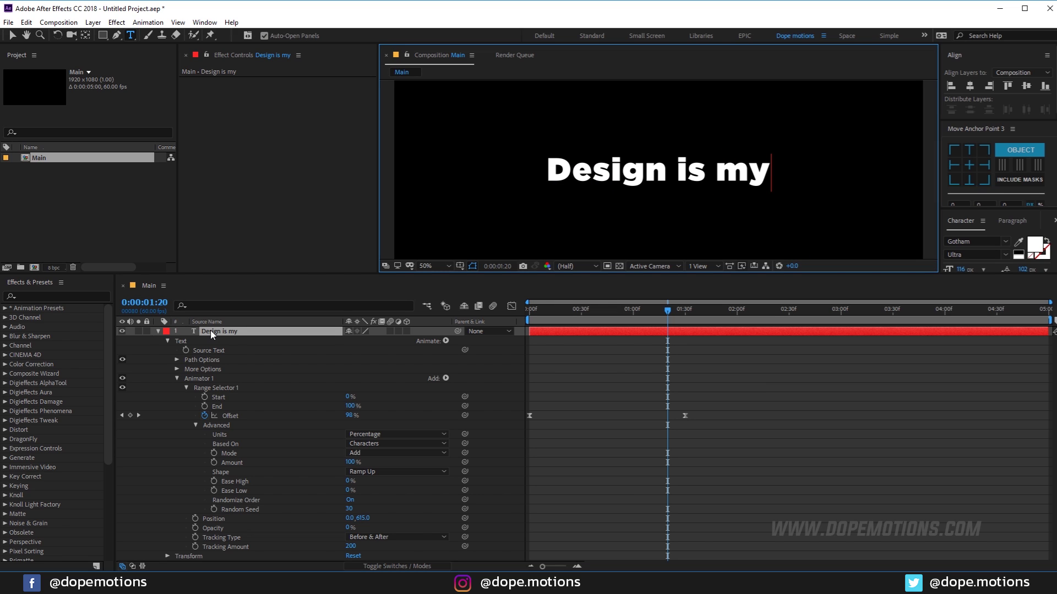
type(" escape")
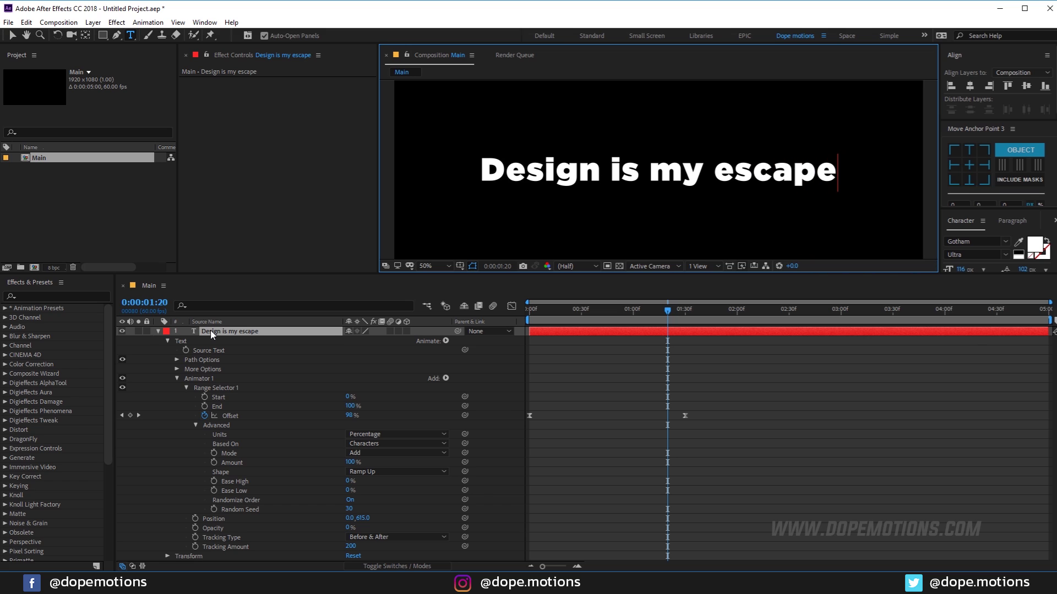
type(".")
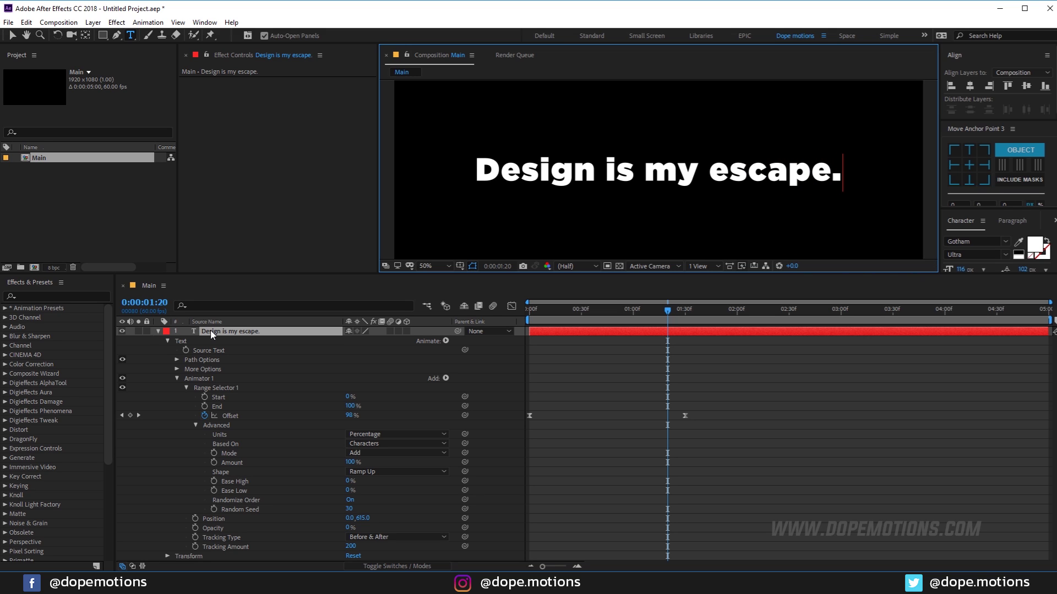
left_click(12, 35)
left_click_drag(668, 309, 488, 324)
- Preview the sentence and end the work area at 0:00:01:53
key("space")
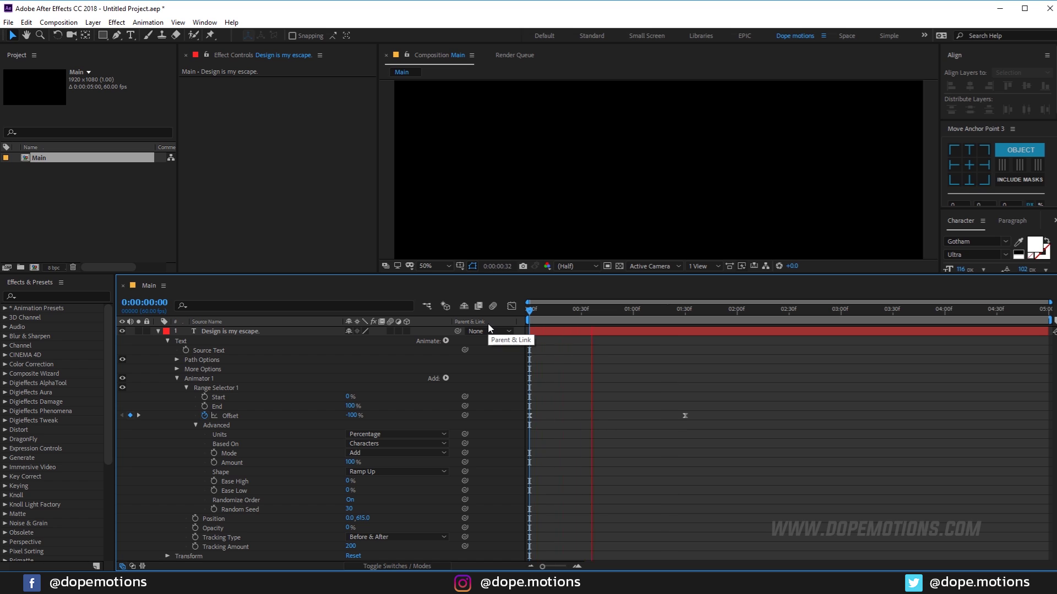
left_click(724, 316)
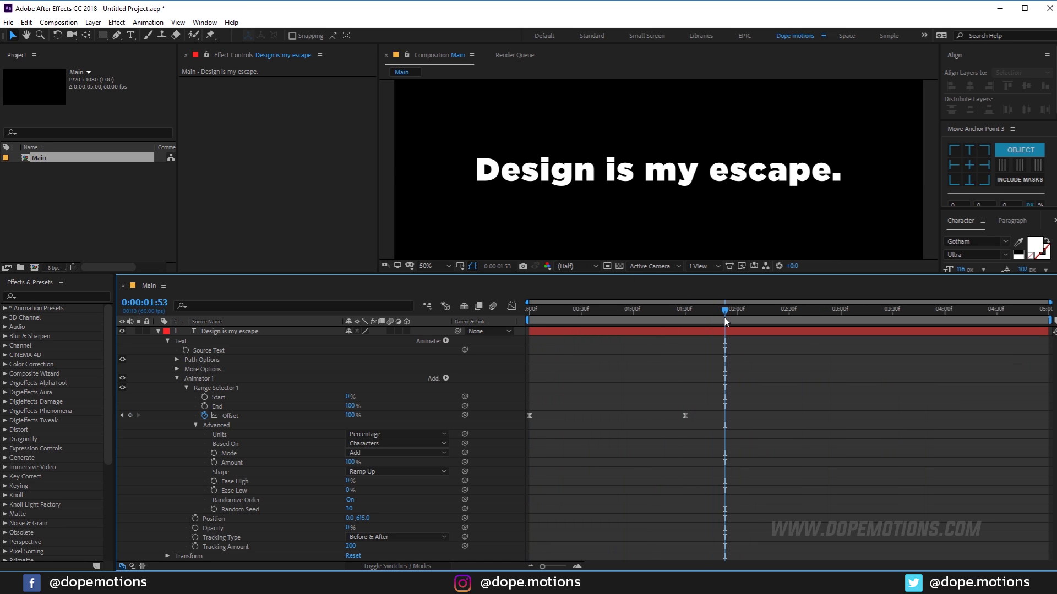
key("n")
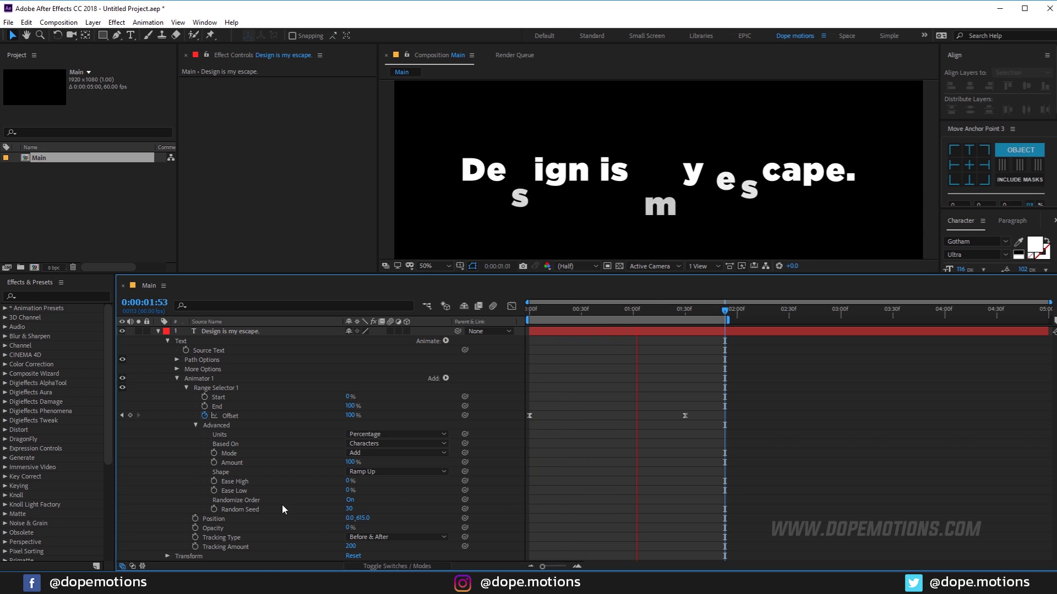
- Change Random Seed to 121 for a new letter order and preview it
left_click_drag(344, 508, 612, 312)
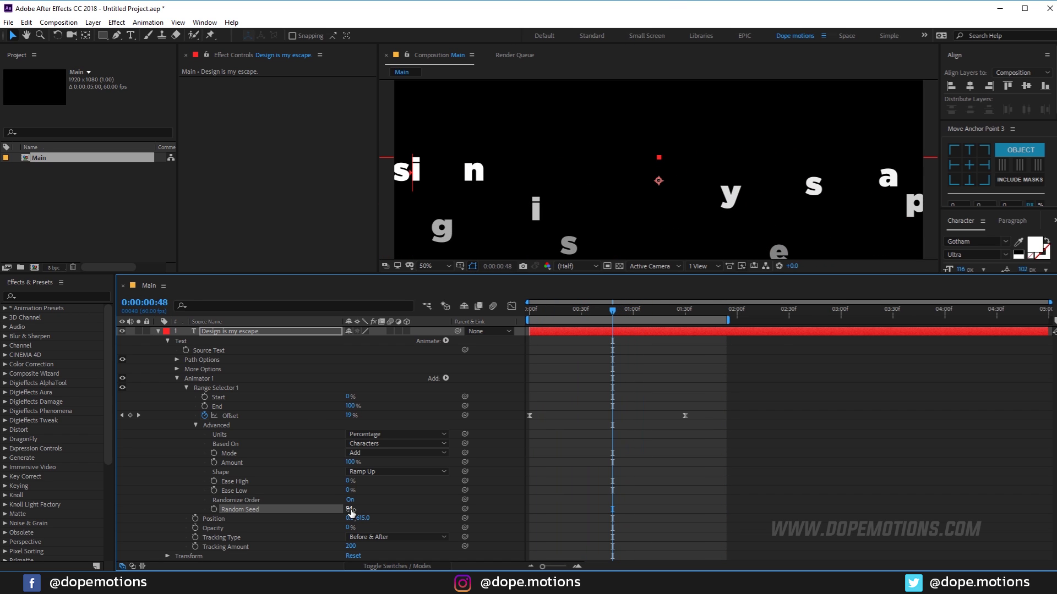
left_click_drag(351, 509, 363, 508)
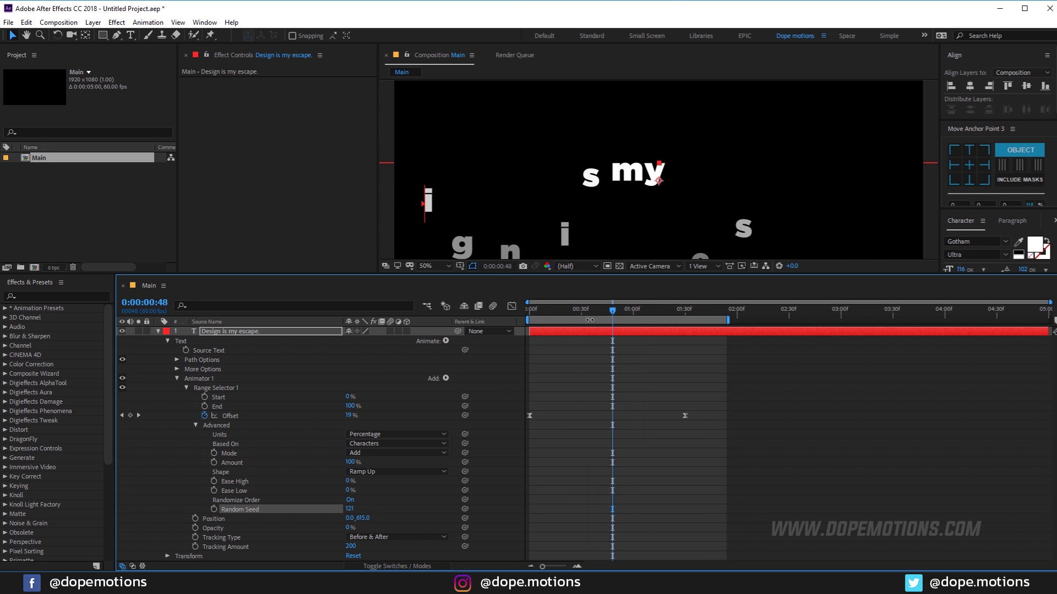
left_click_drag(585, 314, 512, 319)
key("space")
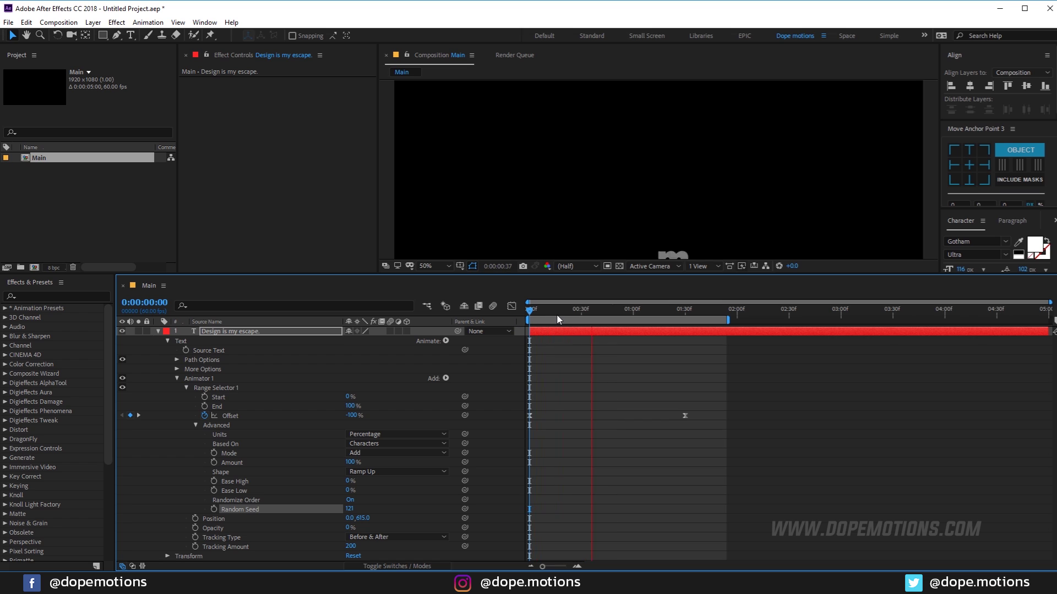
key("space")
left_click_drag(561, 316, 698, 317)
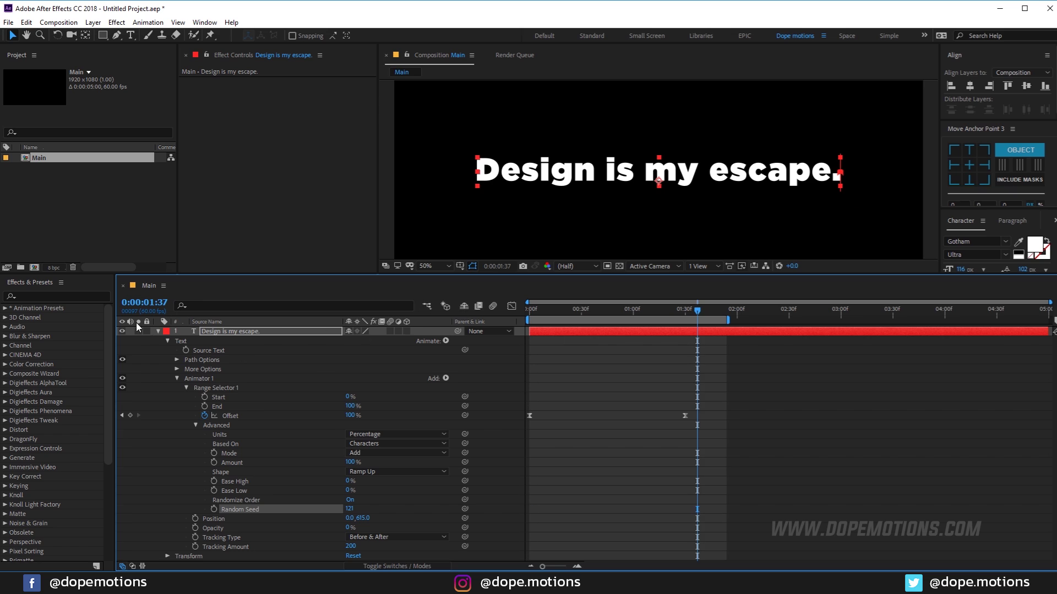
- Add a second line 'I dont know.' below 'Design is my escape.' and scrub near one second
double_click(214, 332)
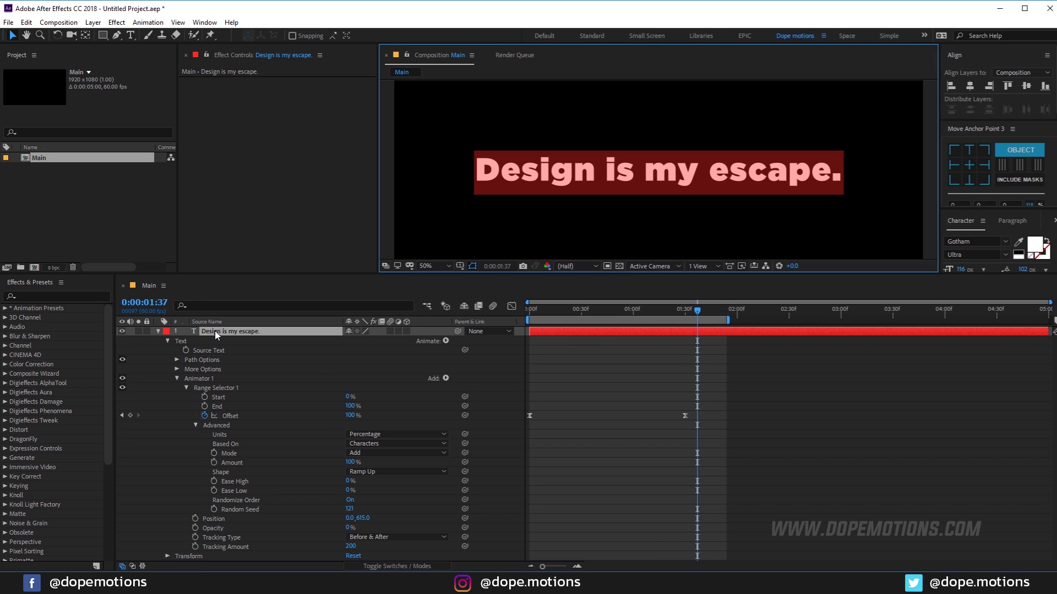
left_click(840, 171)
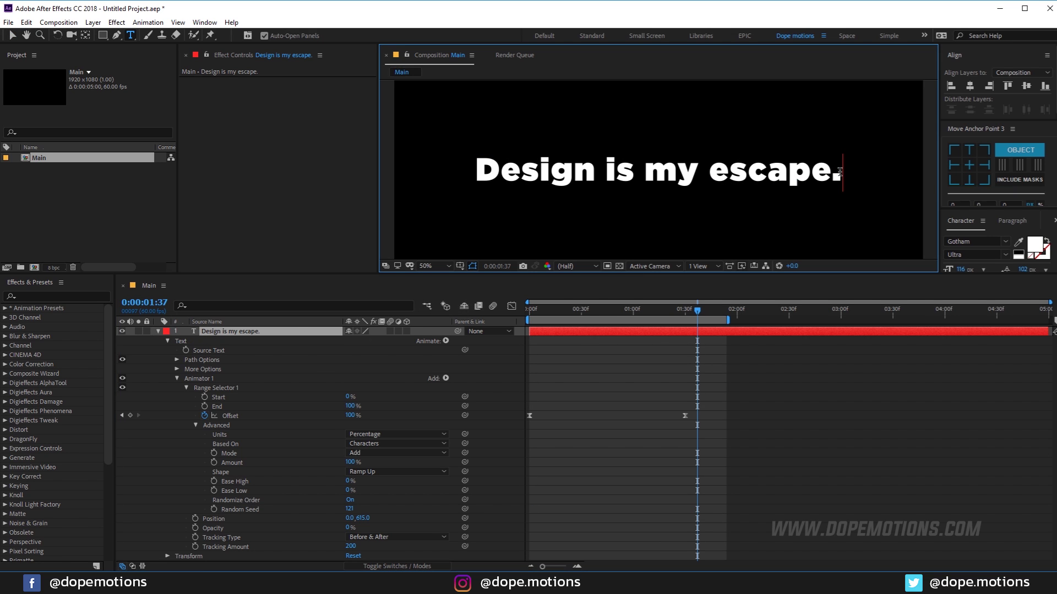
key("Return")
type("I dont know")
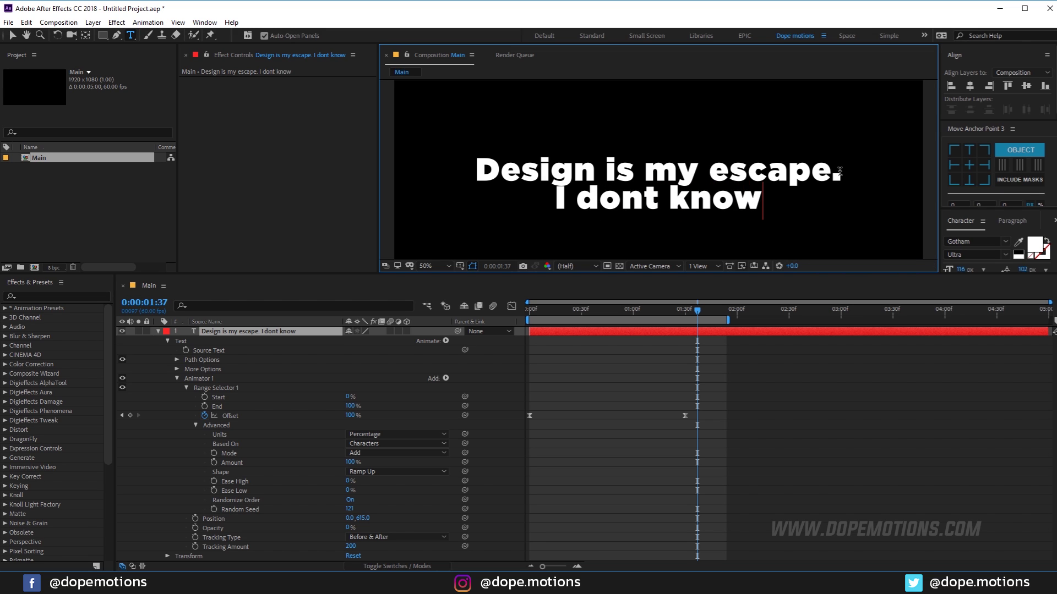
type(".")
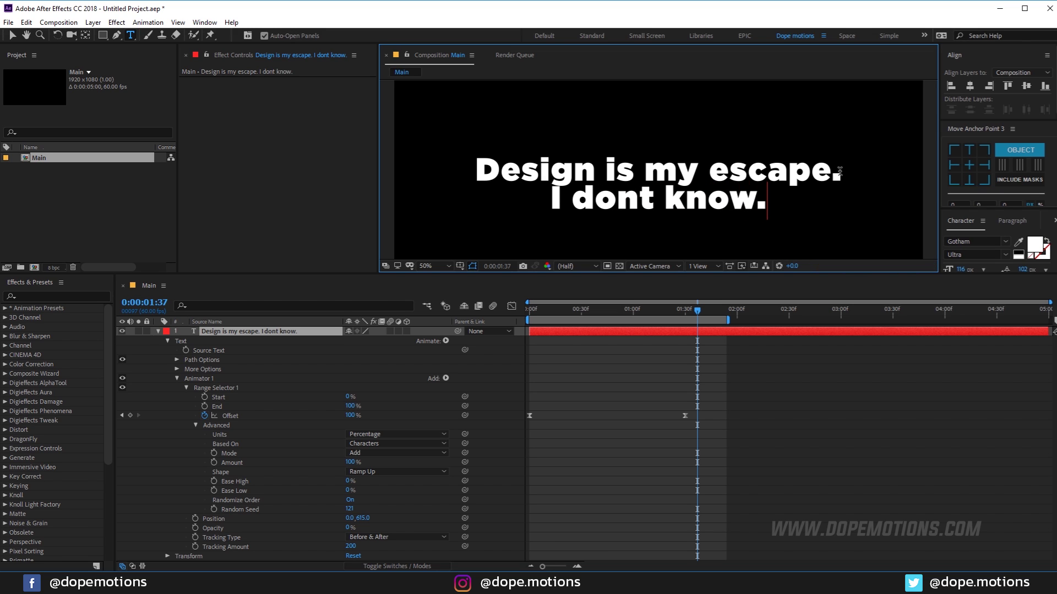
left_click(13, 35)
left_click_drag(605, 311, 697, 314)
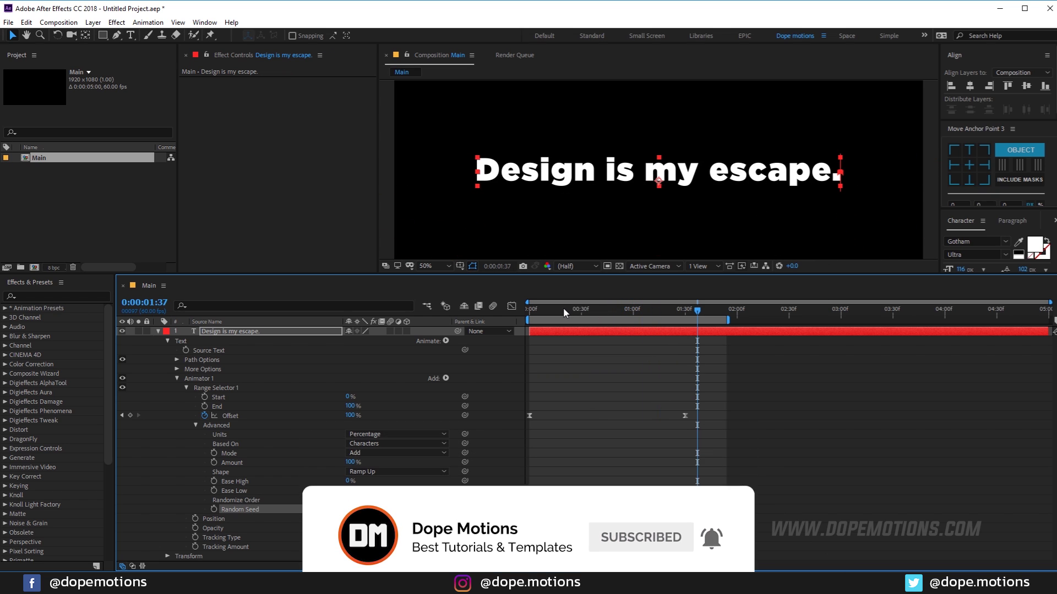
- Return the playhead to 0:00:00:00
left_click_drag(563, 308, 487, 322)
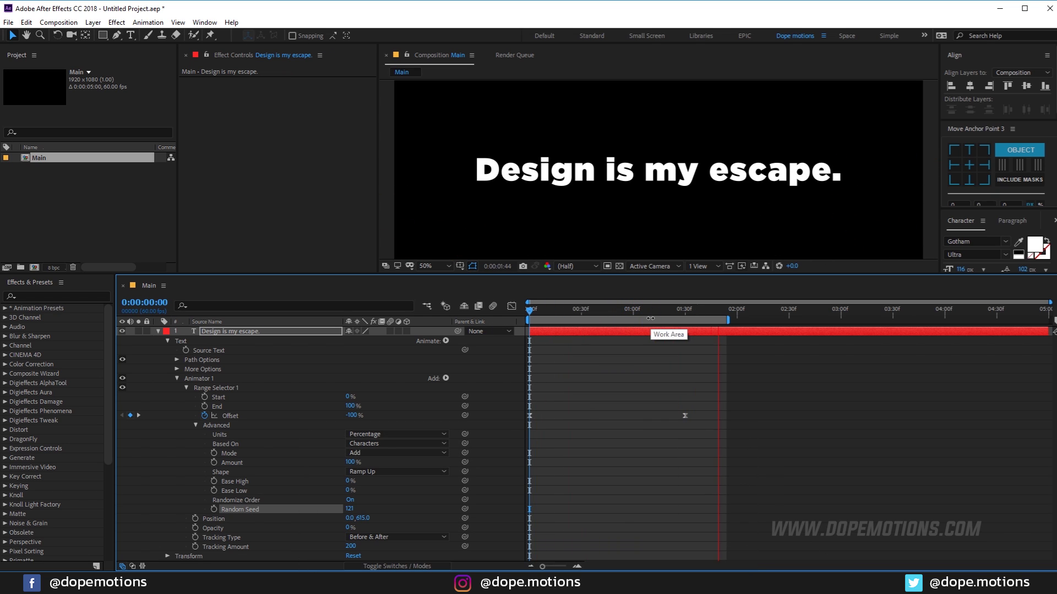